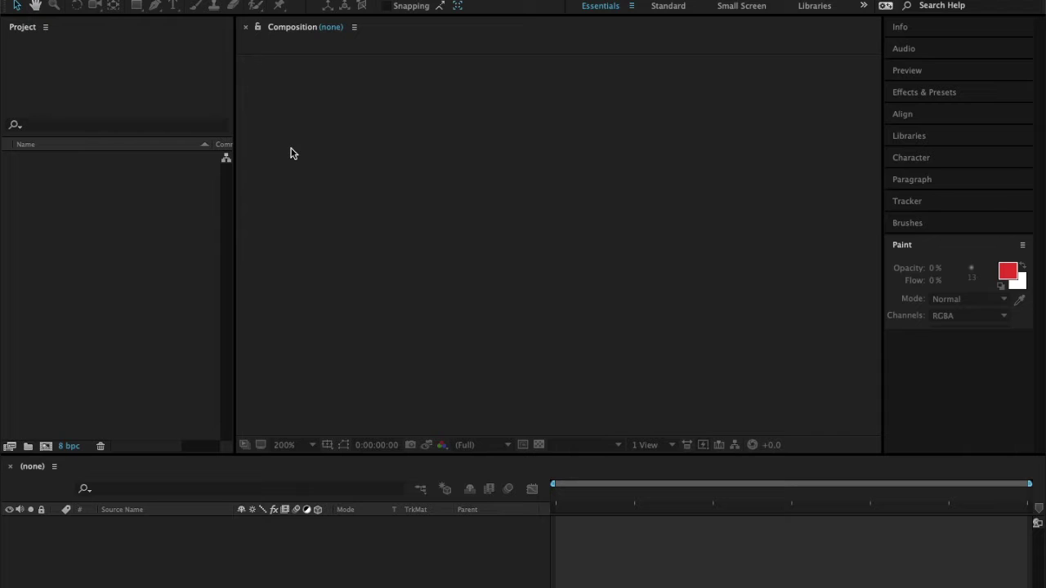
Create a new composition Control_Camera_View with a custom 720 px width, giving 406 px height
{"action": "left_click", "coordinate": [237, 1]}
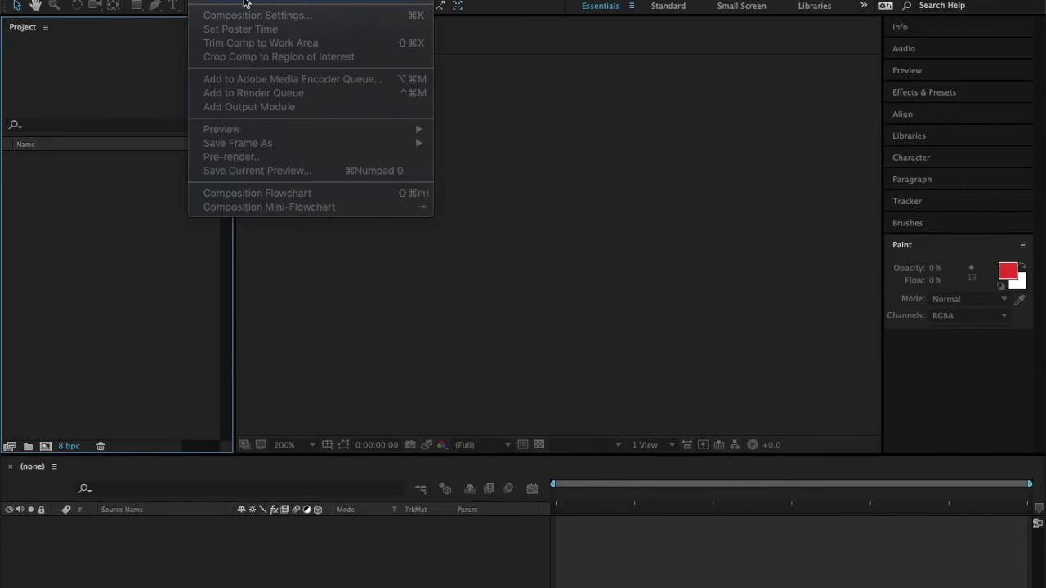
{"action": "left_click", "coordinate": [244, 3]}
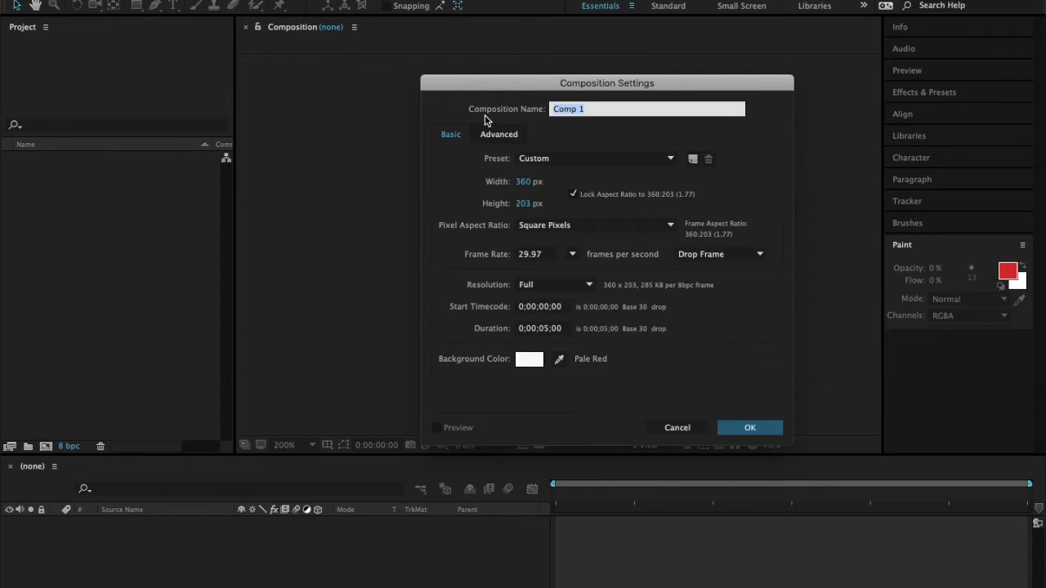
{"action": "type", "text": "Control_Camera_View"}
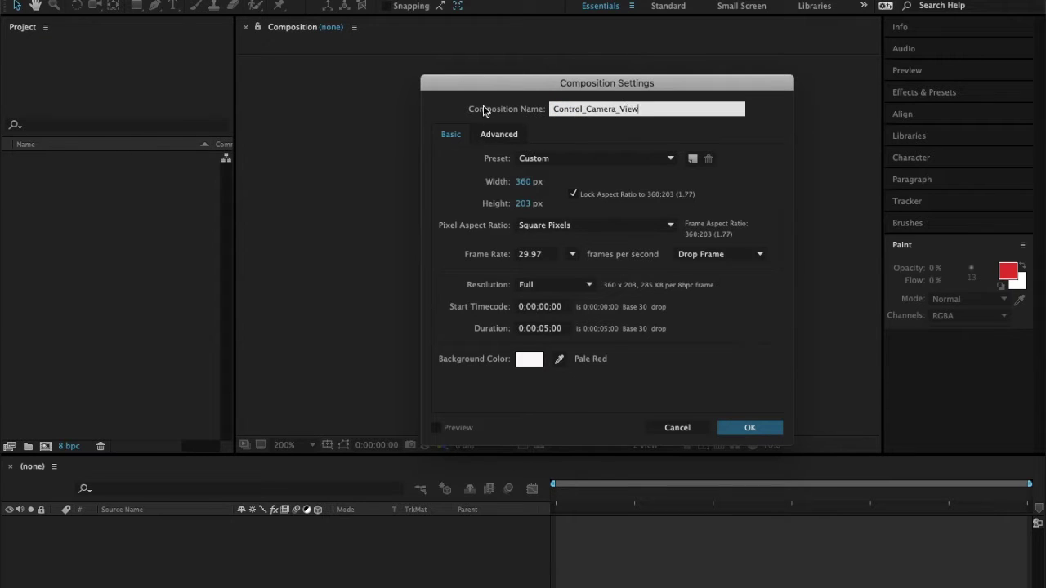
{"action": "left_click", "coordinate": [523, 182]}
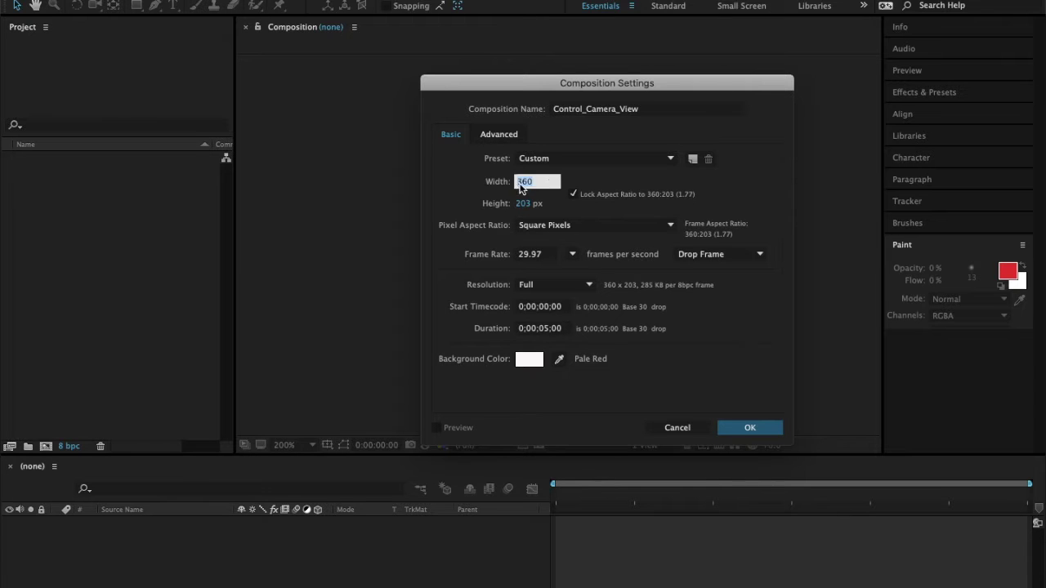
{"action": "left_click", "coordinate": [637, 166]}
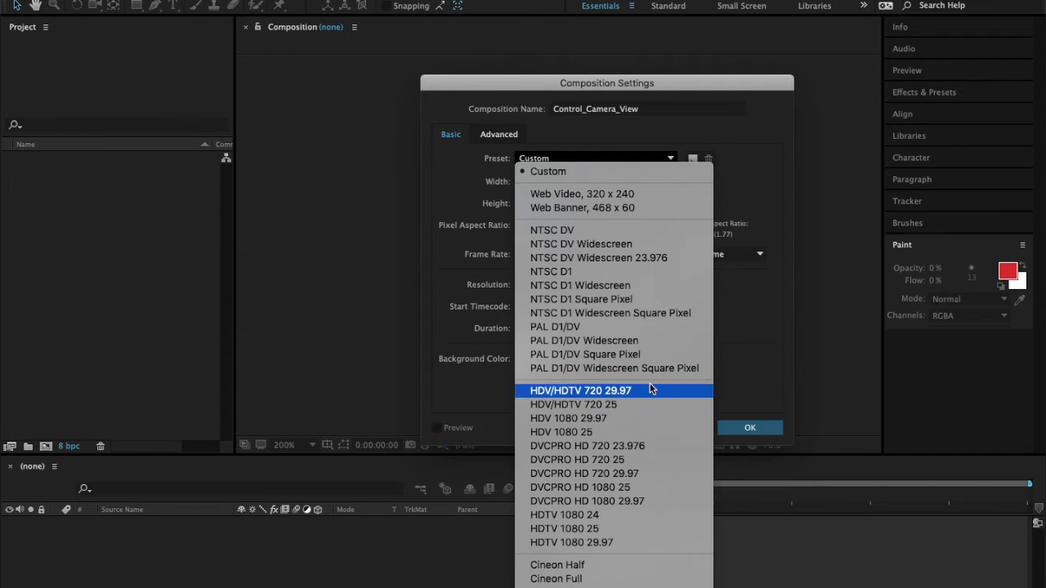
{"action": "left_click", "coordinate": [749, 292]}
{"action": "left_click", "coordinate": [523, 182]}
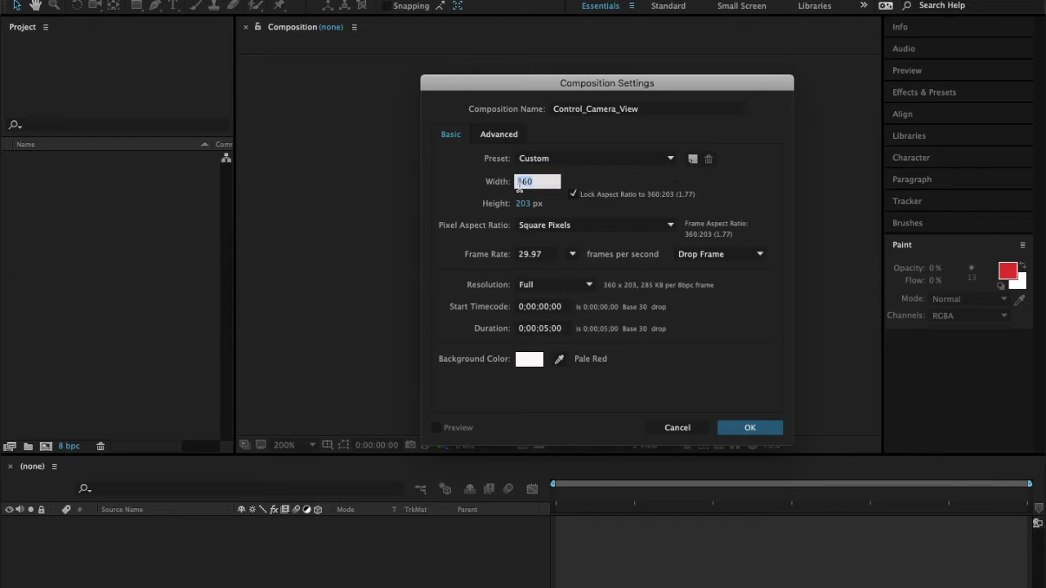
{"action": "type", "text": "720"}
{"action": "left_click", "coordinate": [447, 307]}
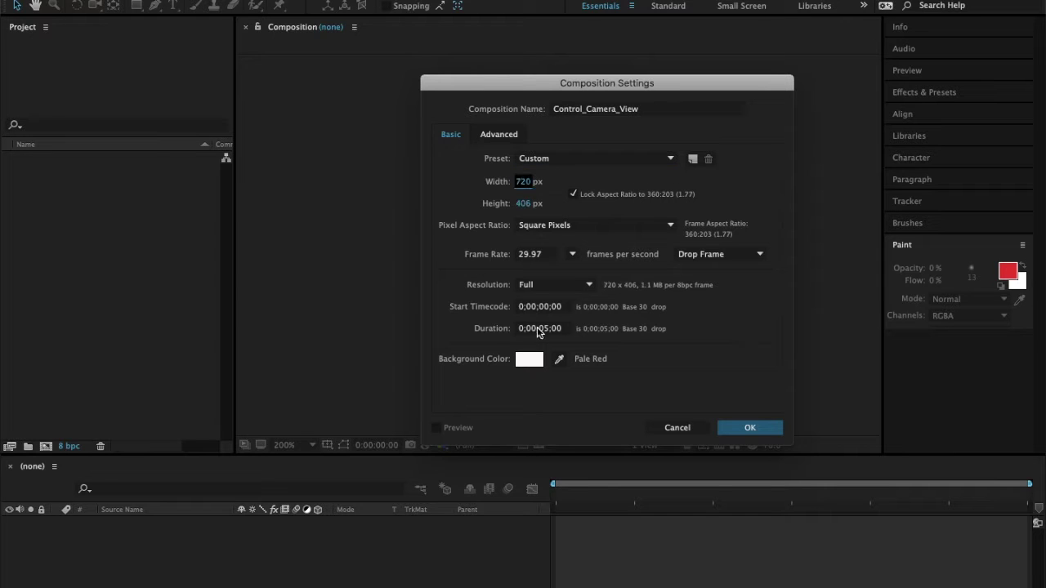
{"action": "left_click", "coordinate": [548, 328]}
Choose the Ray-traced 3D renderer in Advanced settings and confirm the composition
{"action": "left_click", "coordinate": [500, 134]}
{"action": "left_click", "coordinate": [615, 218]}
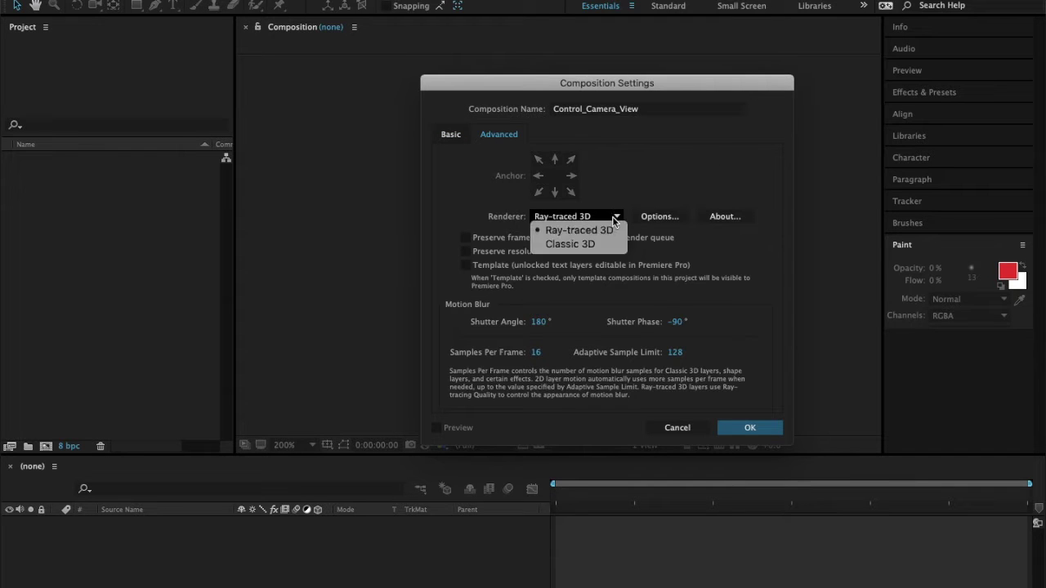
{"action": "left_click", "coordinate": [600, 246]}
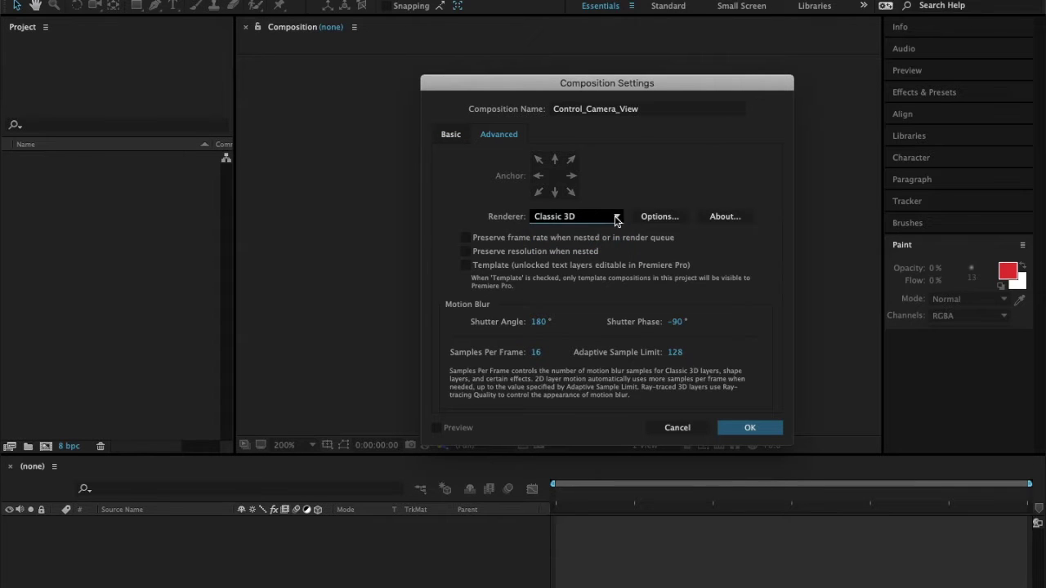
{"action": "left_click", "coordinate": [615, 217]}
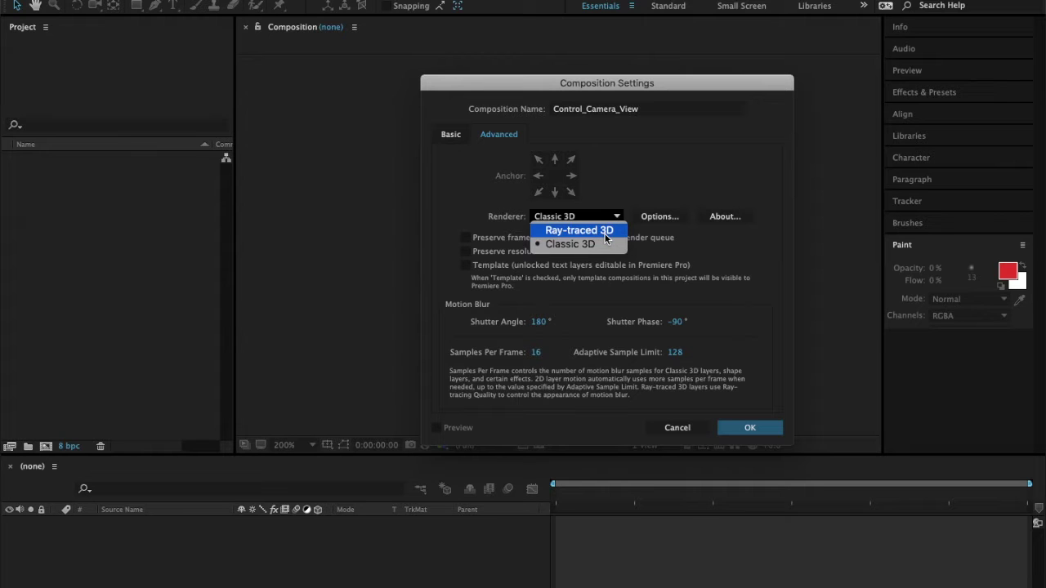
{"action": "left_click", "coordinate": [605, 233]}
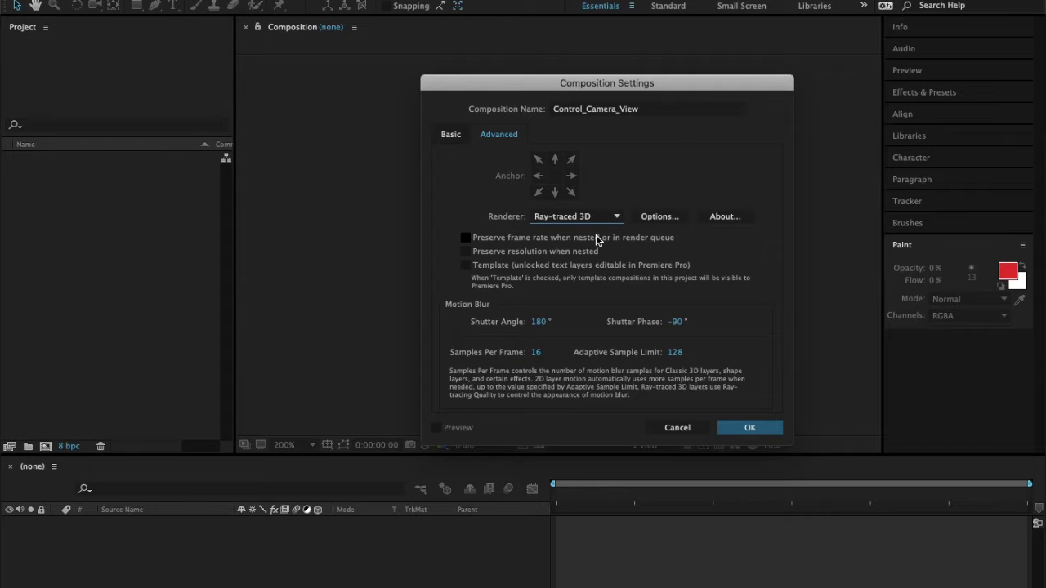
{"action": "left_click", "coordinate": [762, 431]}
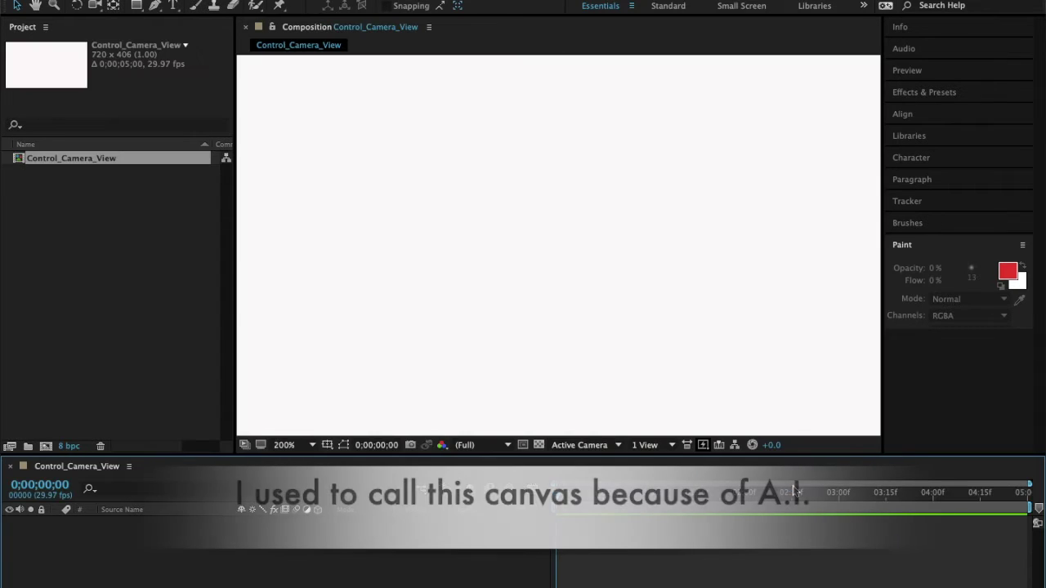
Draw a square in the upper left of the comp and give it a darker green fill
{"action": "scroll", "coordinate": [522, 315], "scroll_direction": "up", "scroll_amount": 1}
{"action": "scroll", "coordinate": [519, 298], "scroll_direction": "down", "scroll_amount": 3}
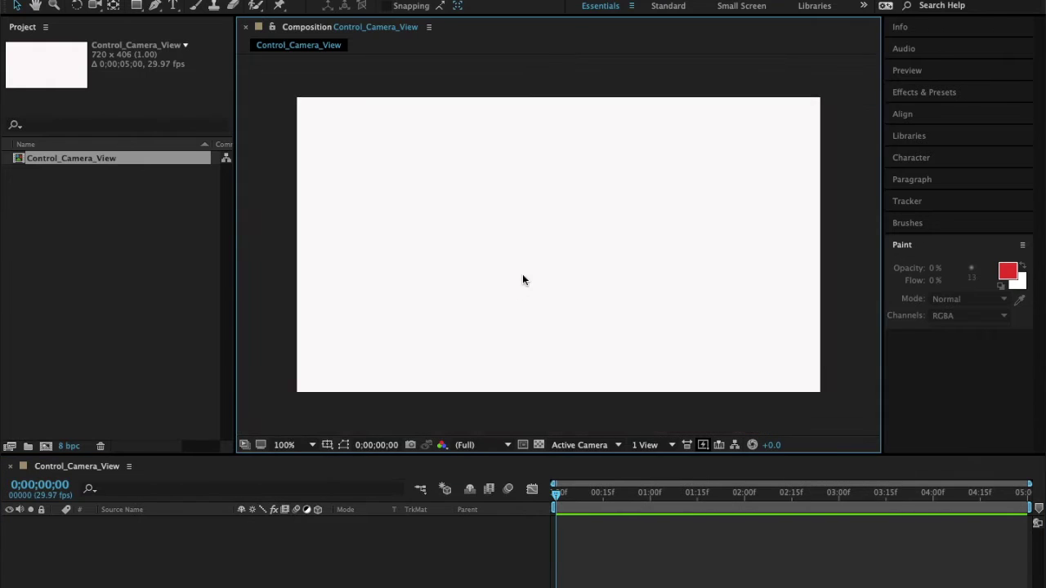
{"action": "left_click", "coordinate": [137, 6]}
{"action": "left_click_drag", "start_coordinate": [421, 150], "coordinate": [466, 185]}
{"action": "left_click", "coordinate": [16, 6]}
{"action": "left_click", "coordinate": [488, 133]}
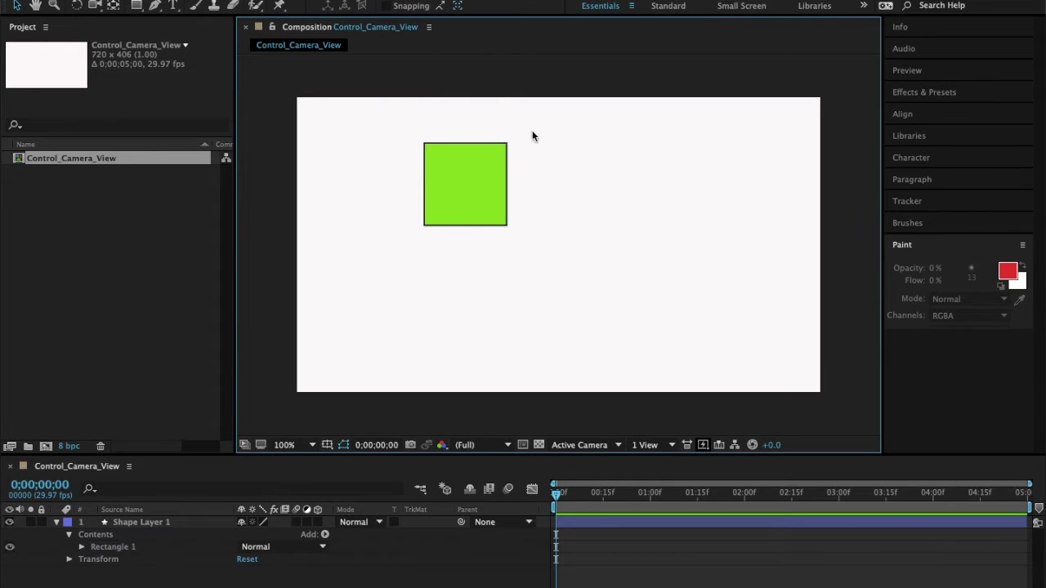
{"action": "left_click", "coordinate": [486, 203]}
{"action": "left_click", "coordinate": [507, 8]}
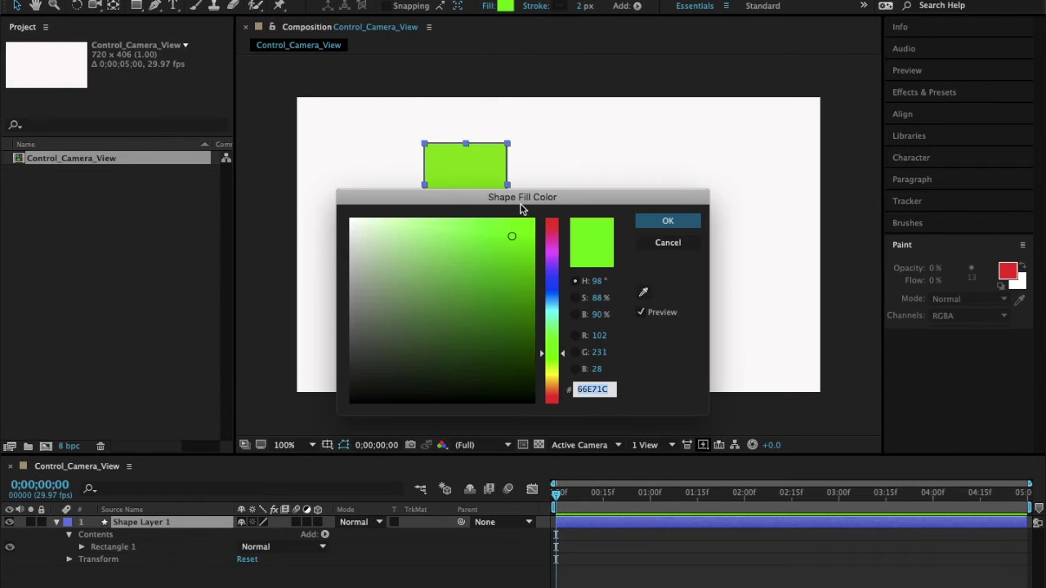
{"action": "left_click", "coordinate": [512, 284]}
{"action": "left_click", "coordinate": [667, 221]}
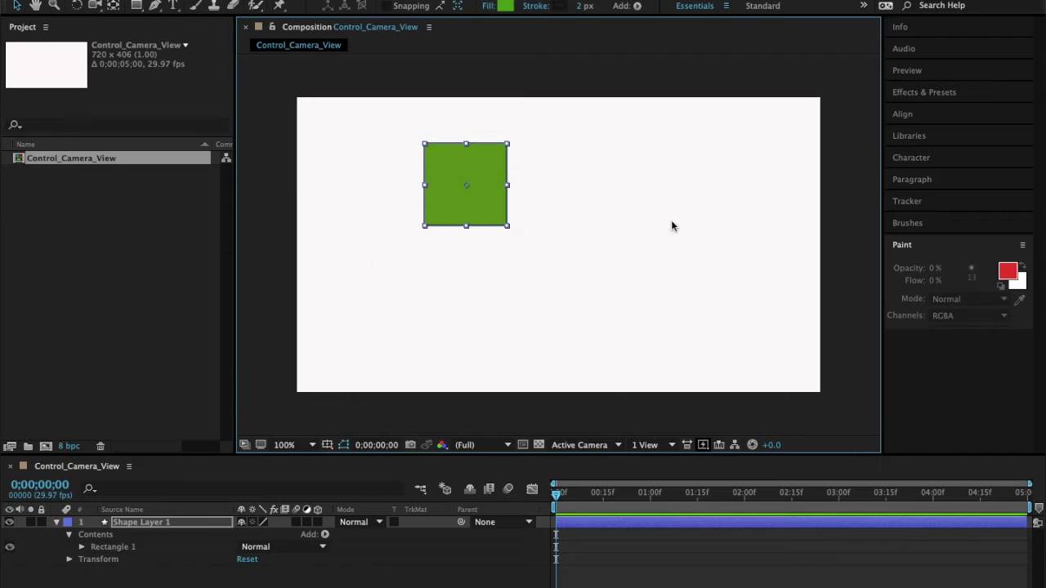
{"action": "left_click", "coordinate": [529, 199]}
Draw a star level with the square on its right and fill it yellow-green
{"action": "left_click_drag", "start_coordinate": [137, 5], "coordinate": [196, 65]}
{"action": "left_click_drag", "start_coordinate": [589, 159], "coordinate": [589, 112]}
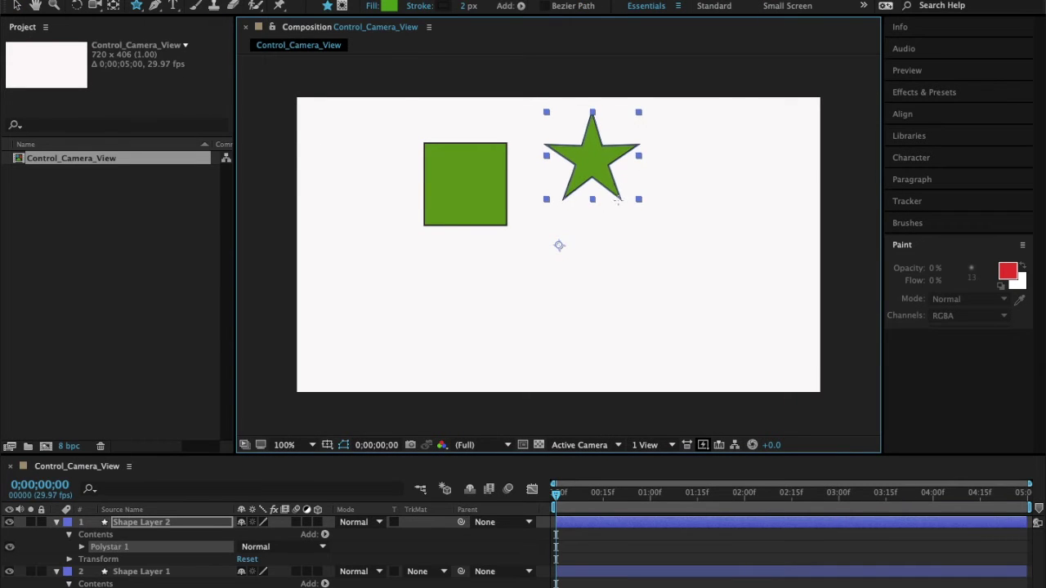
{"action": "key", "text": "v"}
{"action": "left_click_drag", "start_coordinate": [599, 167], "coordinate": [619, 195]}
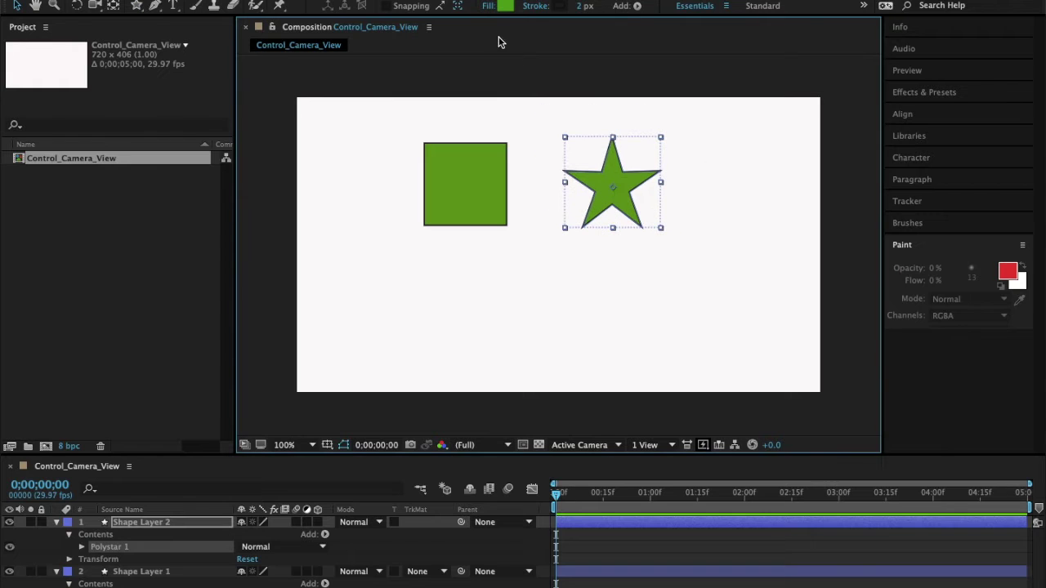
{"action": "left_click", "coordinate": [505, 6]}
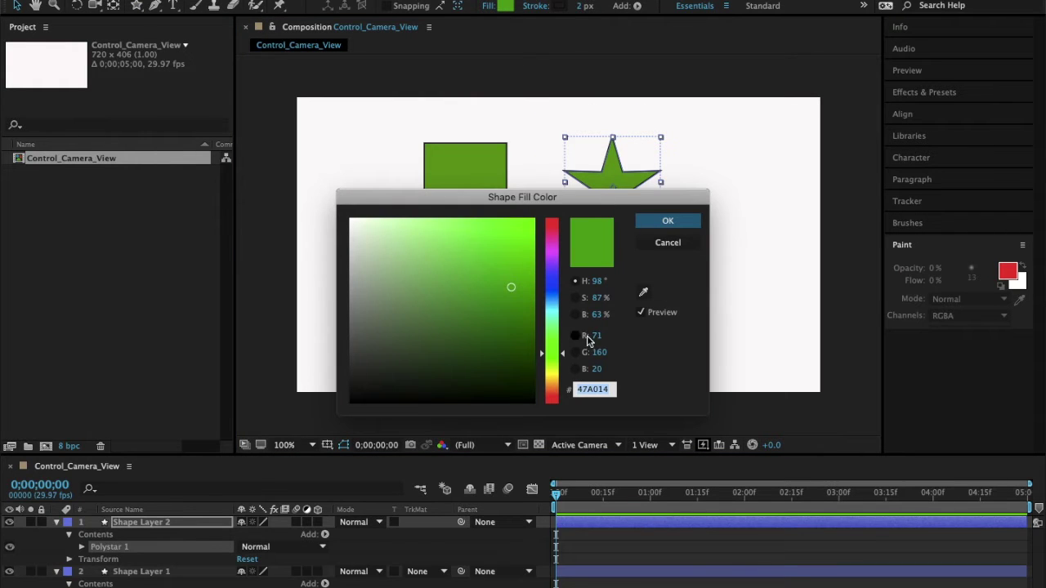
{"action": "left_click", "coordinate": [555, 375]}
{"action": "left_click", "coordinate": [668, 220]}
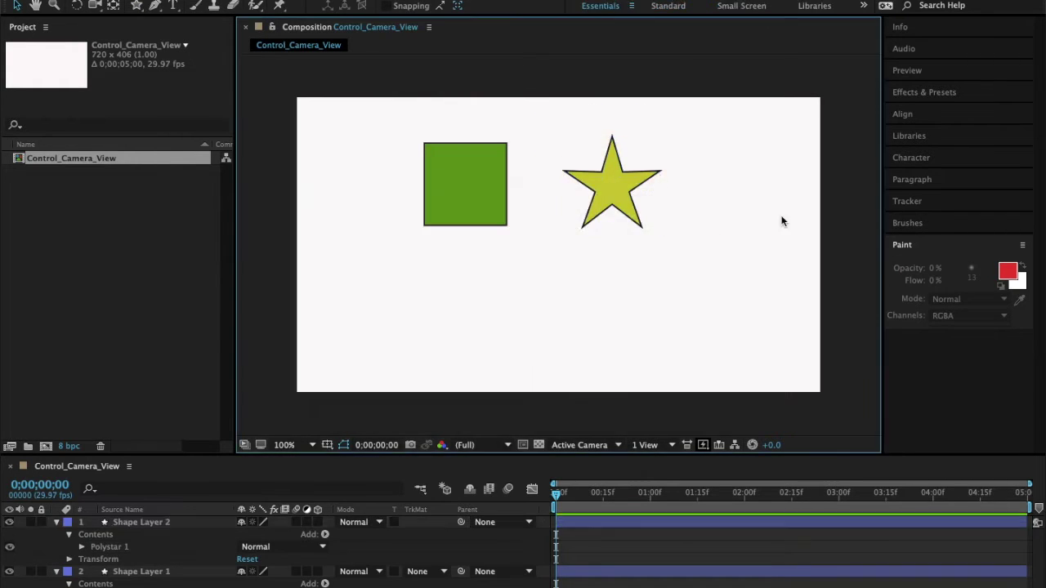
{"action": "left_click", "coordinate": [139, 0]}
Save the project as Control_Camera_View.aep on the Desktop
{"action": "left_click", "coordinate": [177, 98]}
{"action": "type", "text": "Contro"}
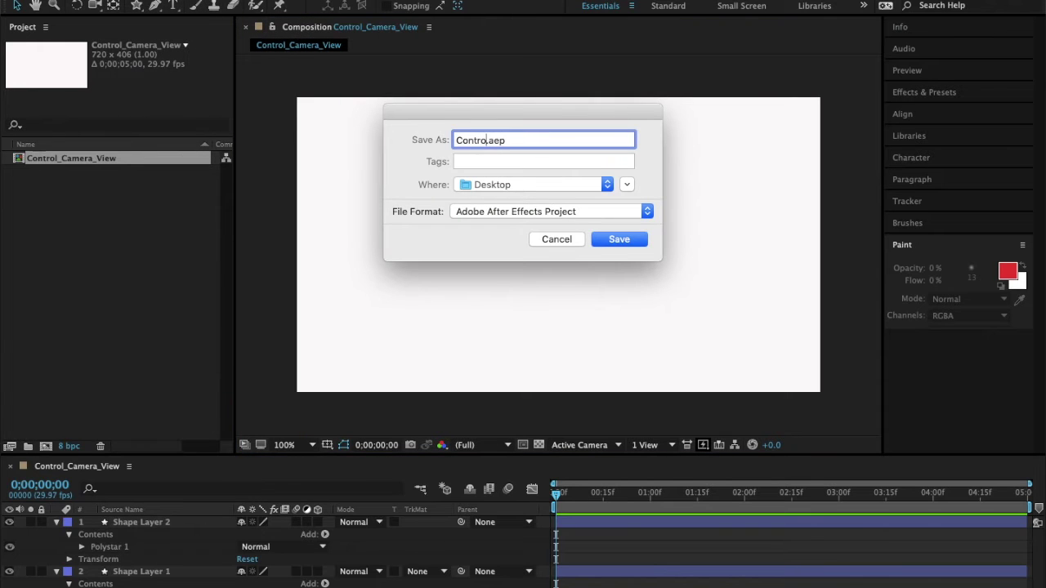
{"action": "type", "text": "l_Camera_View"}
{"action": "key", "text": "Return"}
Make the star layer (Shape Layer 2) 3D and reveal its Geometry Options
{"action": "left_click", "coordinate": [321, 512]}
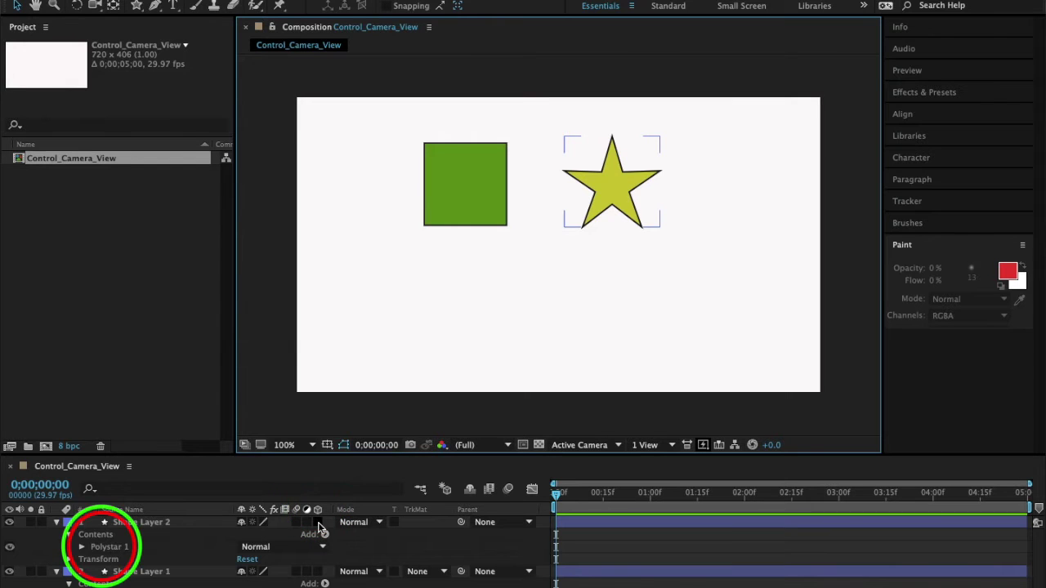
{"action": "left_click", "coordinate": [69, 534]}
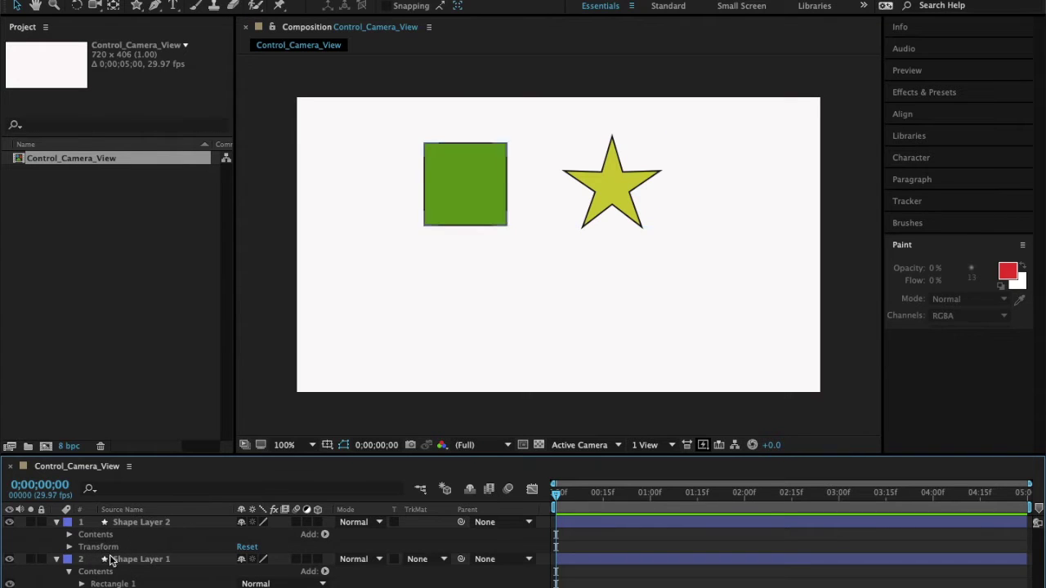
{"action": "left_click", "coordinate": [319, 522]}
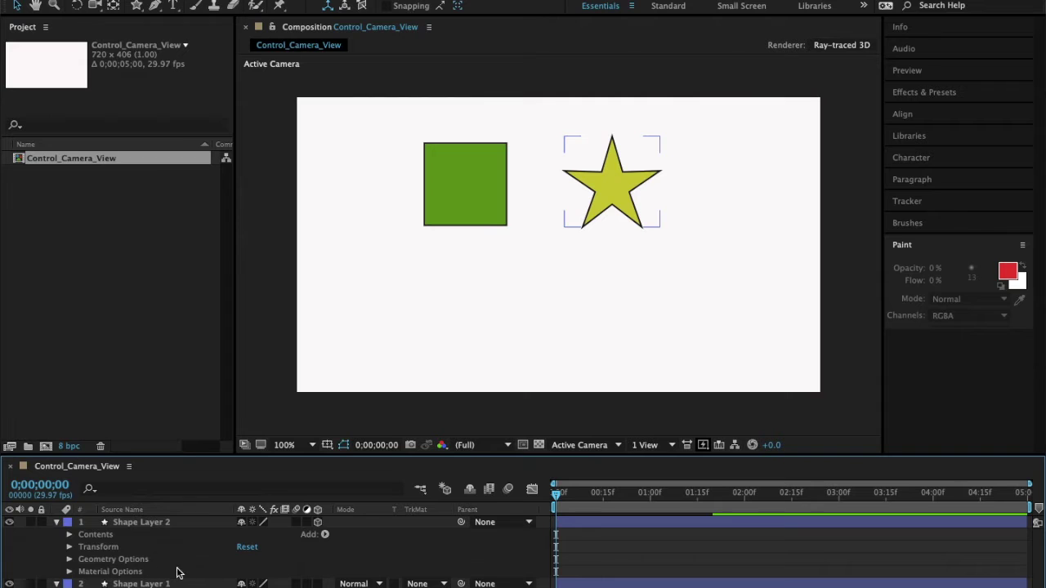
{"action": "left_click", "coordinate": [69, 559]}
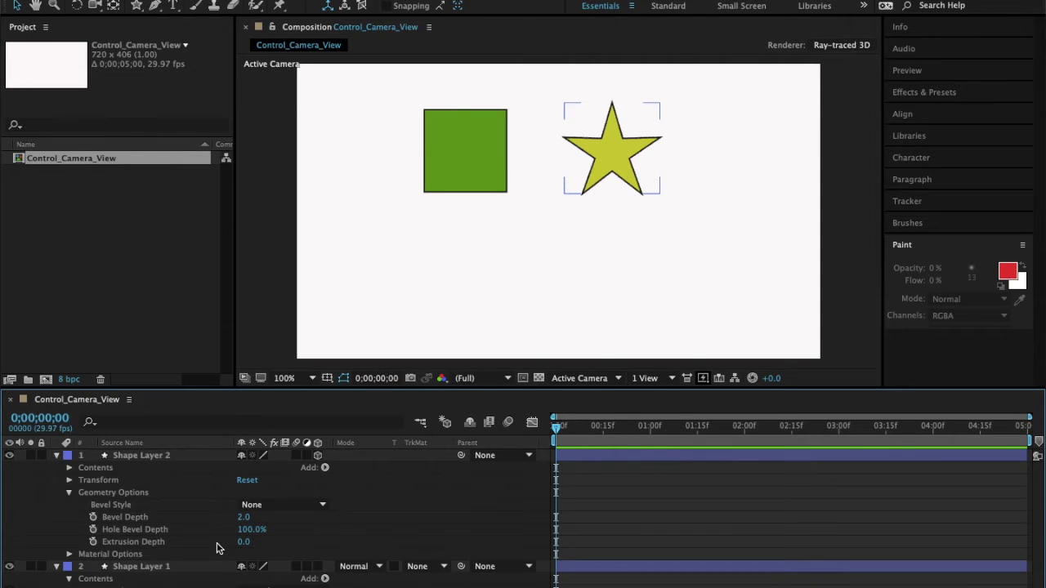
Change the viewer layout to 2 Views with Top beside Active Camera, zooming the Top view
{"action": "left_click", "coordinate": [672, 380]}
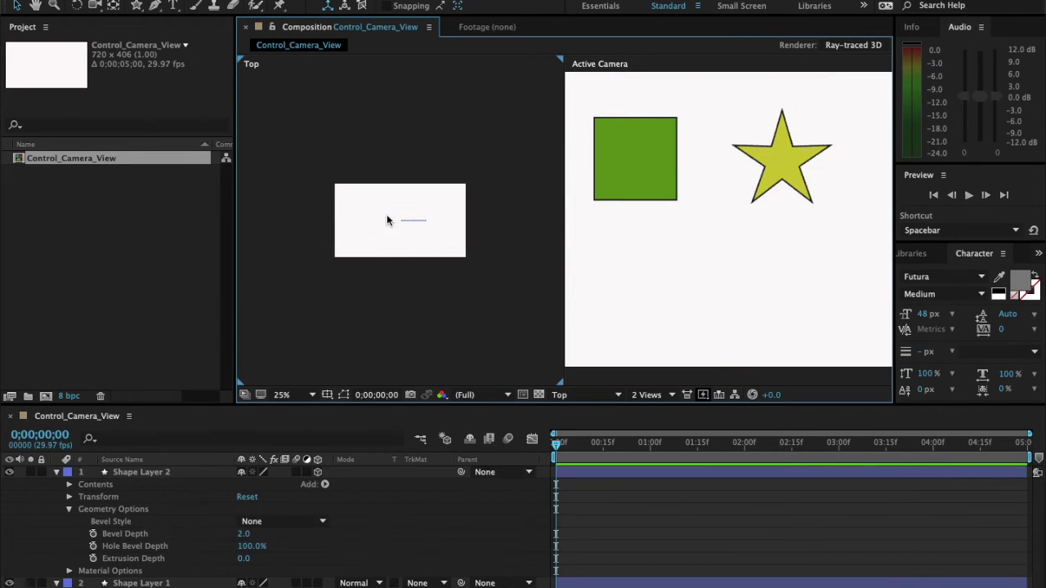
{"action": "key", "text": "period"}
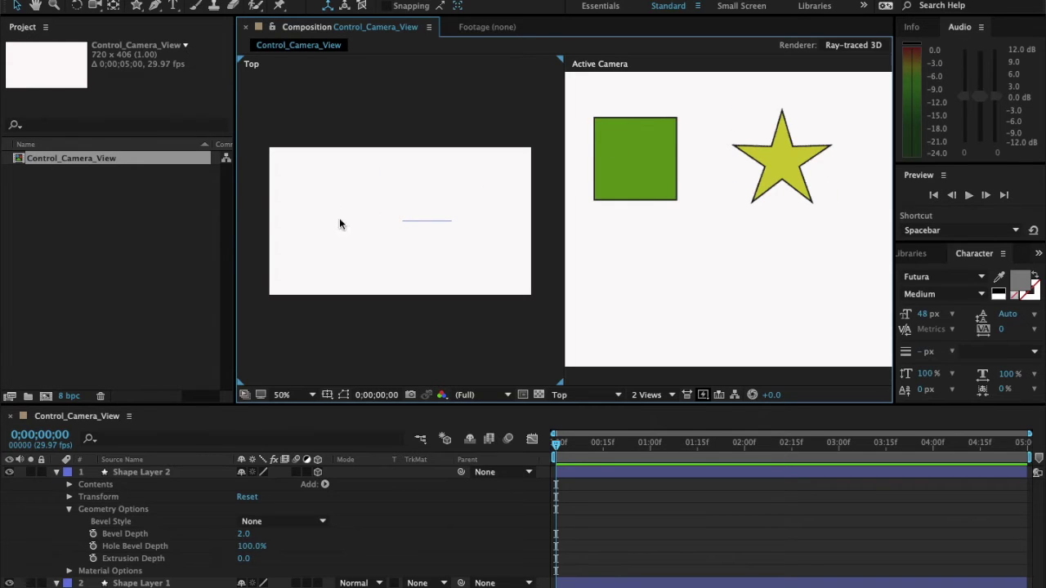
{"action": "left_click", "coordinate": [56, 473]}
Set the star layer's Extrusion Depth to 92
{"action": "left_click", "coordinate": [57, 485]}
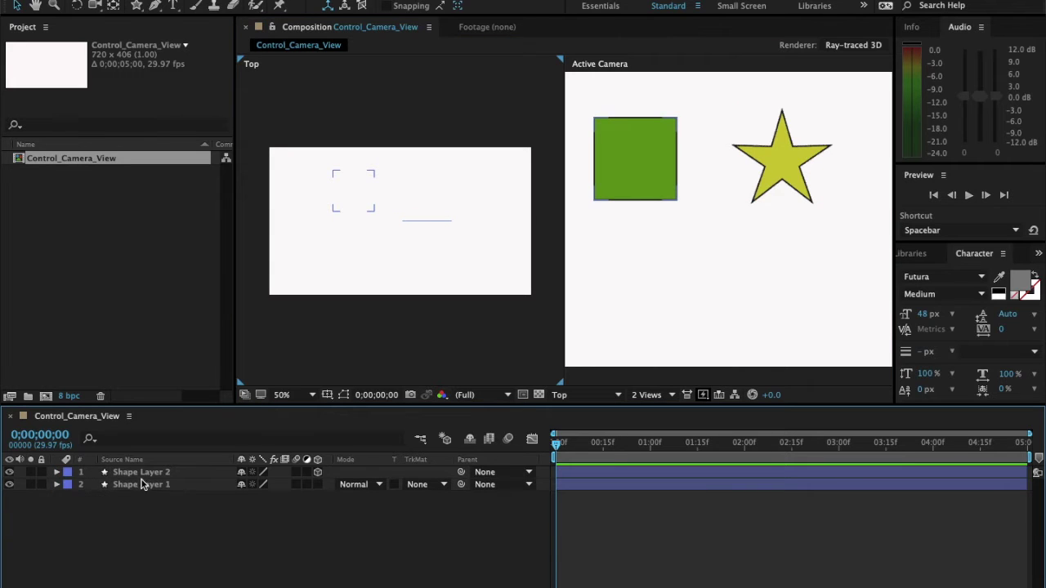
{"action": "left_click", "coordinate": [145, 473]}
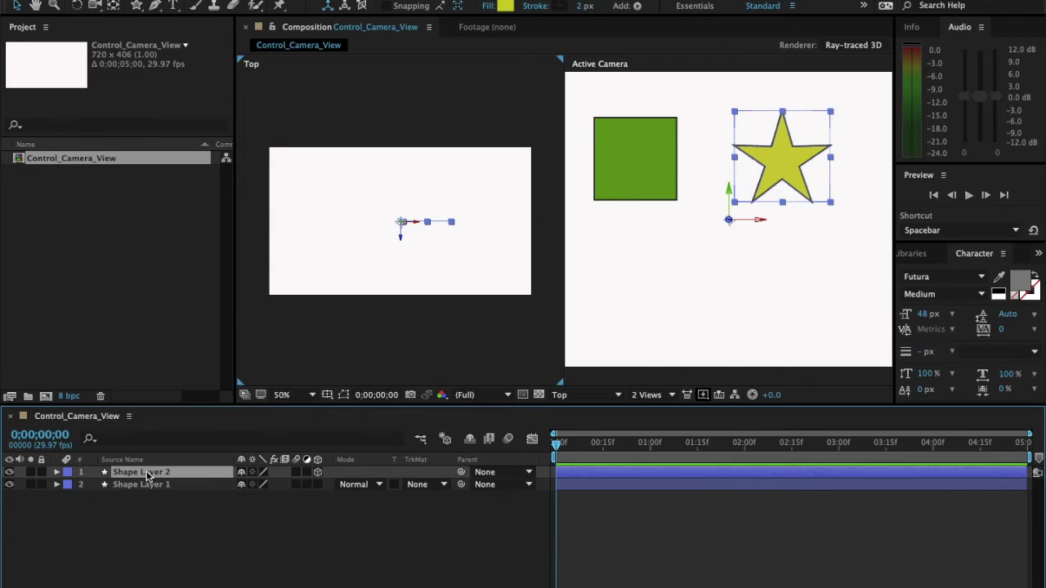
{"action": "left_click", "coordinate": [56, 472]}
{"action": "left_click", "coordinate": [242, 560]}
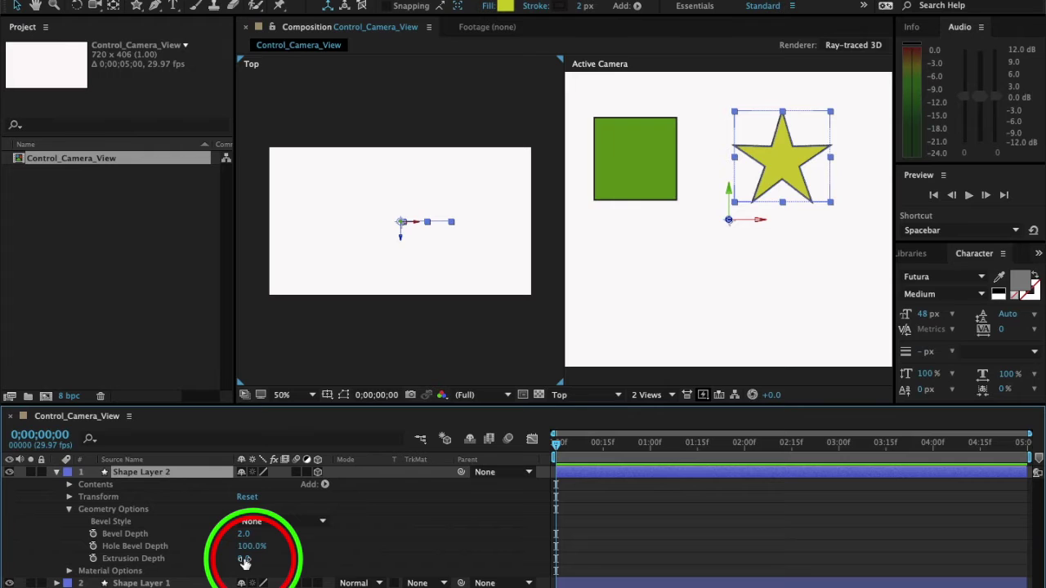
{"action": "left_click_drag", "start_coordinate": [243, 561], "coordinate": [318, 564]}
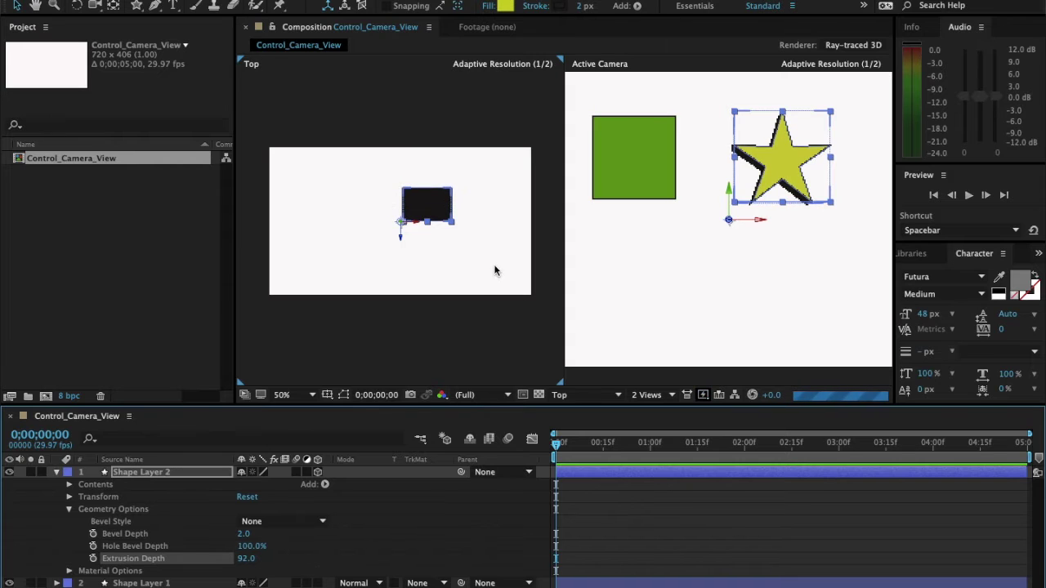
Make the green square layer 3D and set its Extrusion Depth to 89
{"action": "left_click", "coordinate": [637, 139]}
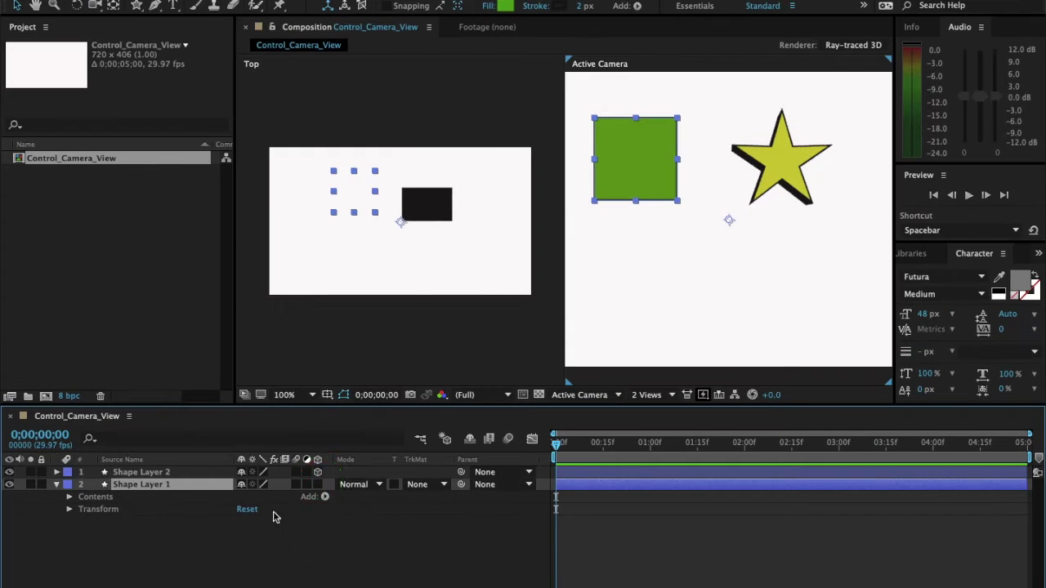
{"action": "left_click", "coordinate": [317, 484]}
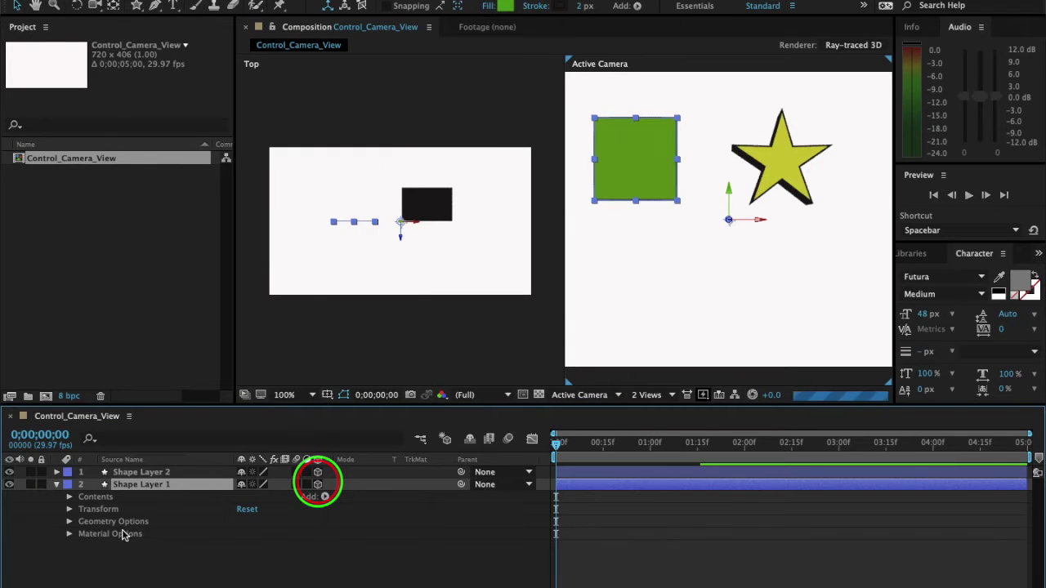
{"action": "left_click", "coordinate": [69, 522]}
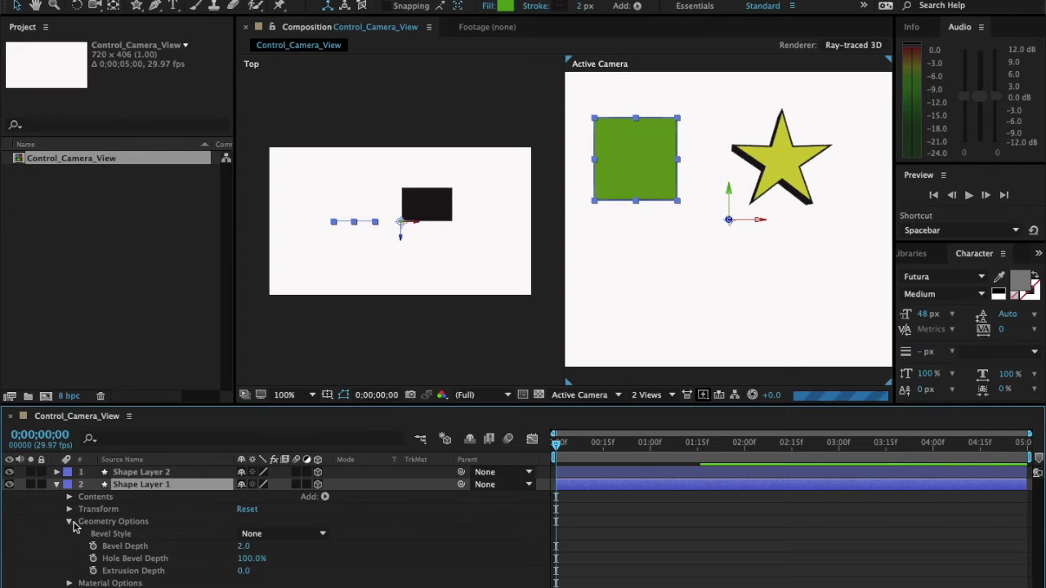
{"action": "left_click_drag", "start_coordinate": [245, 573], "coordinate": [318, 573]}
{"action": "left_click", "coordinate": [418, 357]}
{"action": "left_click", "coordinate": [58, 485]}
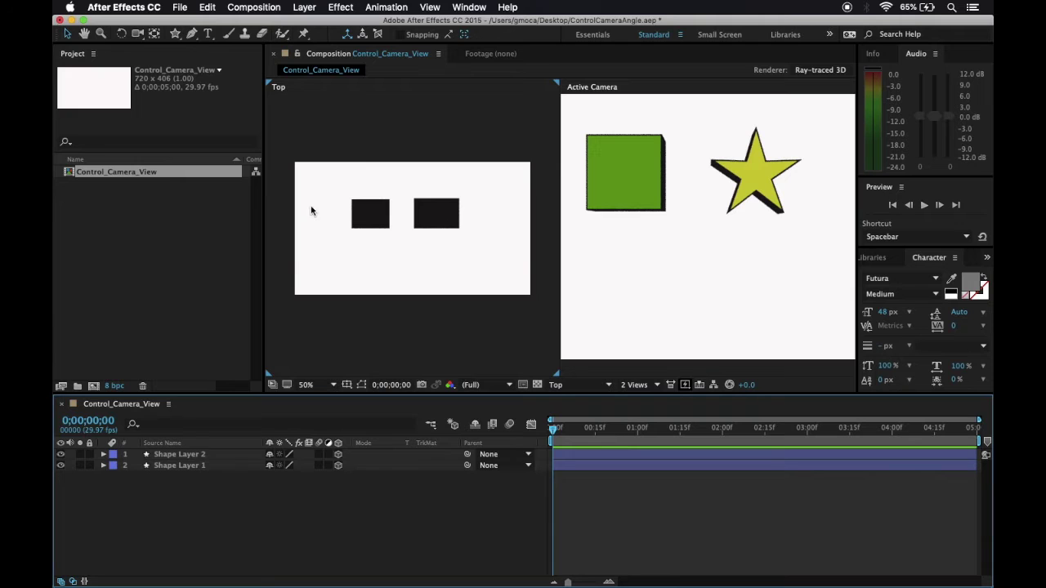
Create a new camera layer called Camera02 using a 40 mm focal length
{"action": "left_click", "coordinate": [304, 8]}
{"action": "mouse_move", "coordinate": [317, 24]}
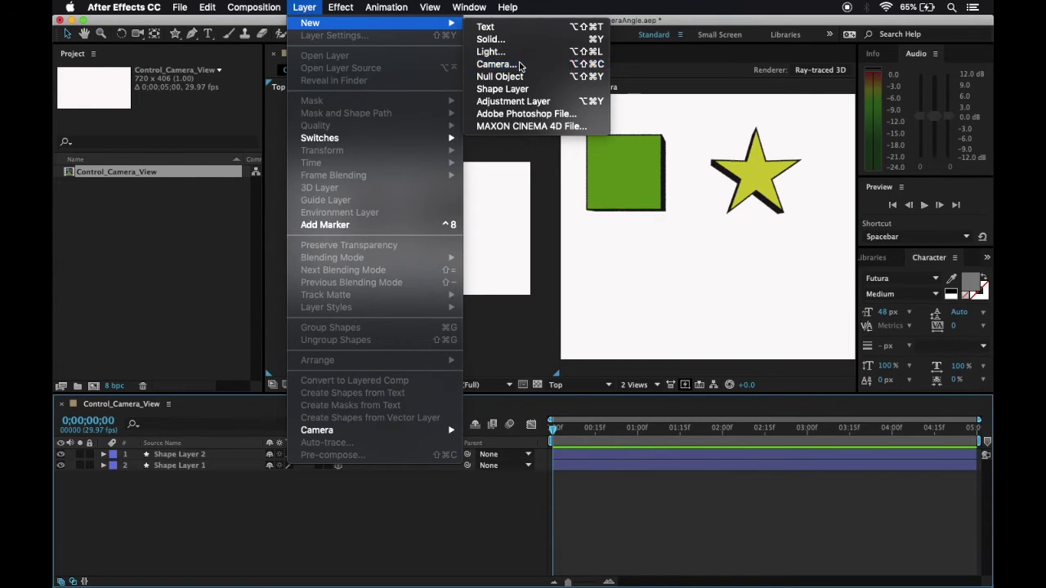
{"action": "left_click", "coordinate": [496, 64]}
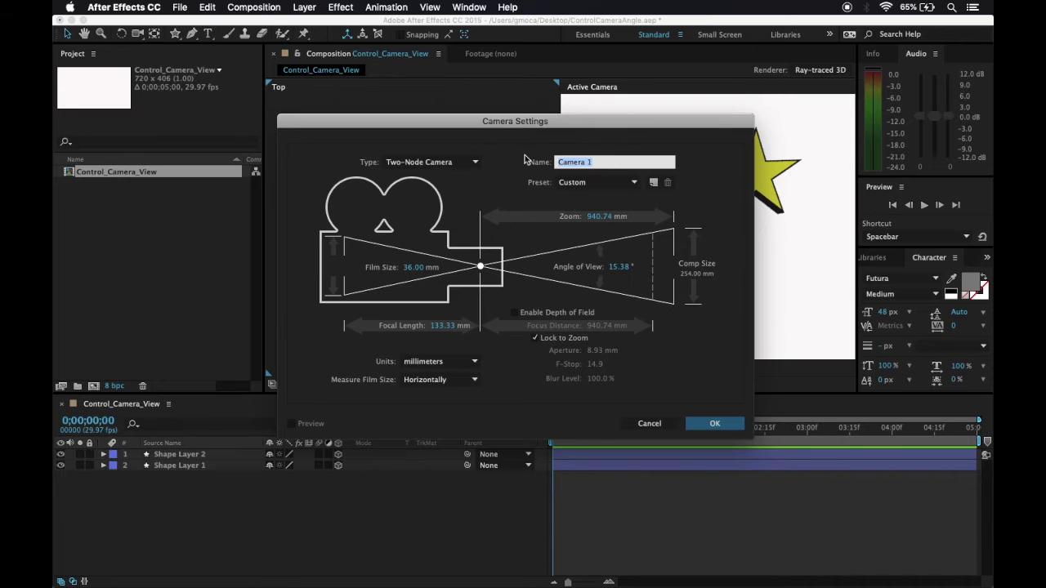
{"action": "type", "text": "Ca"}
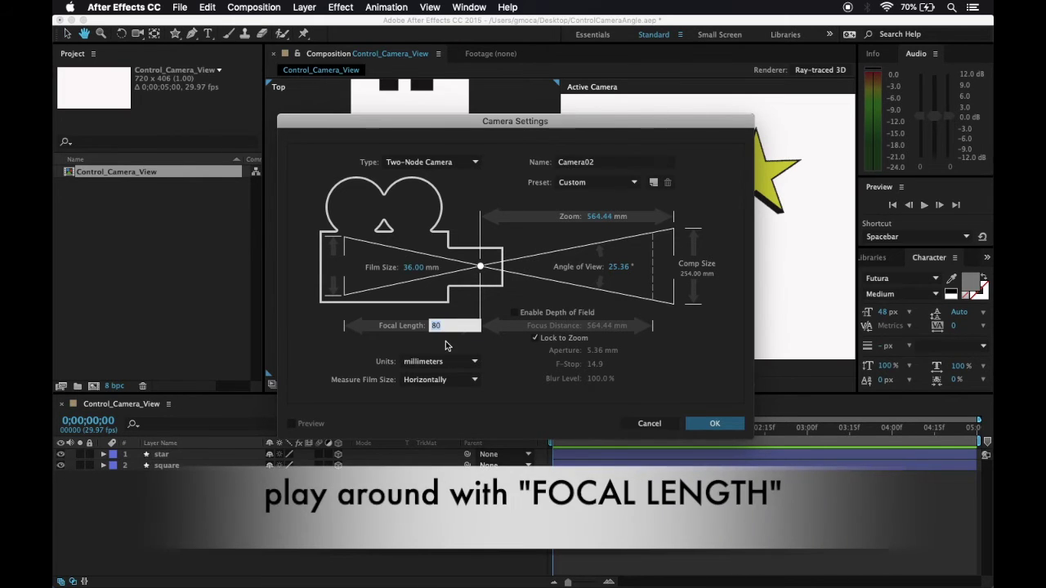
{"action": "type", "text": "40"}
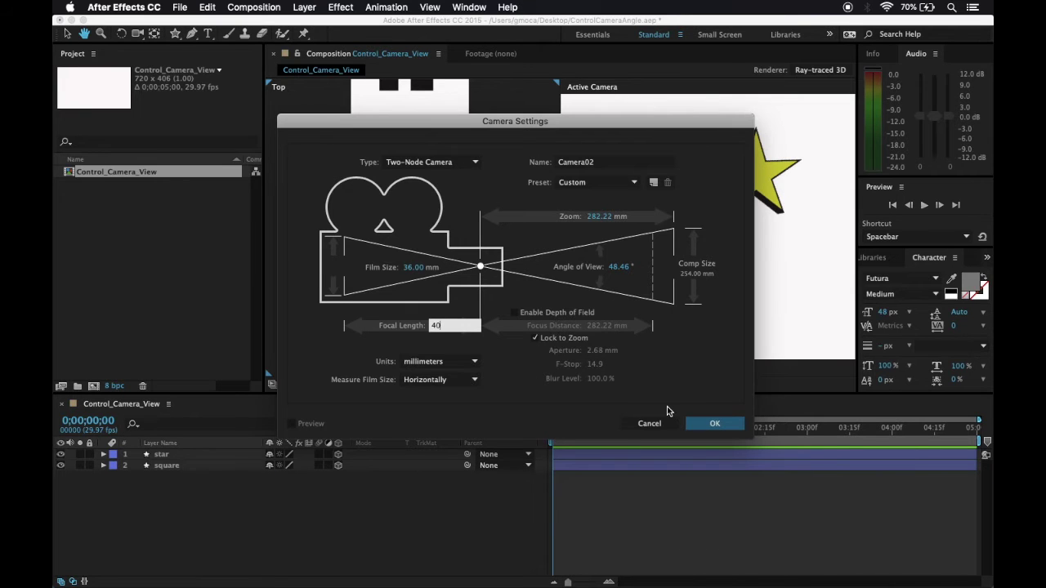
{"action": "left_click", "coordinate": [714, 423]}
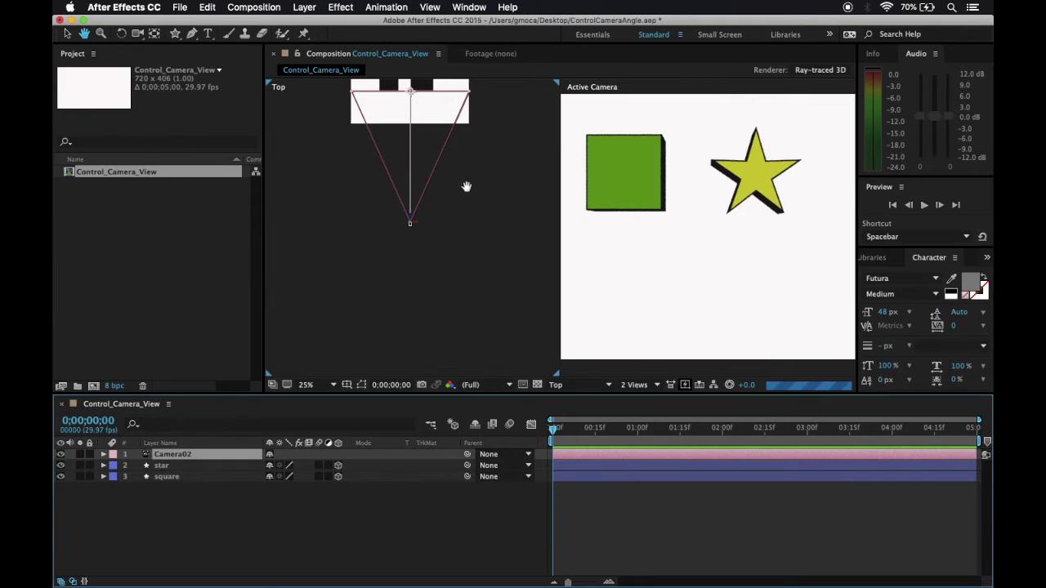
Bring Camera02 into the Top view, then drag it closer to the shapes and slightly left
{"action": "left_click_drag", "start_coordinate": [466, 188], "coordinate": [467, 275]}
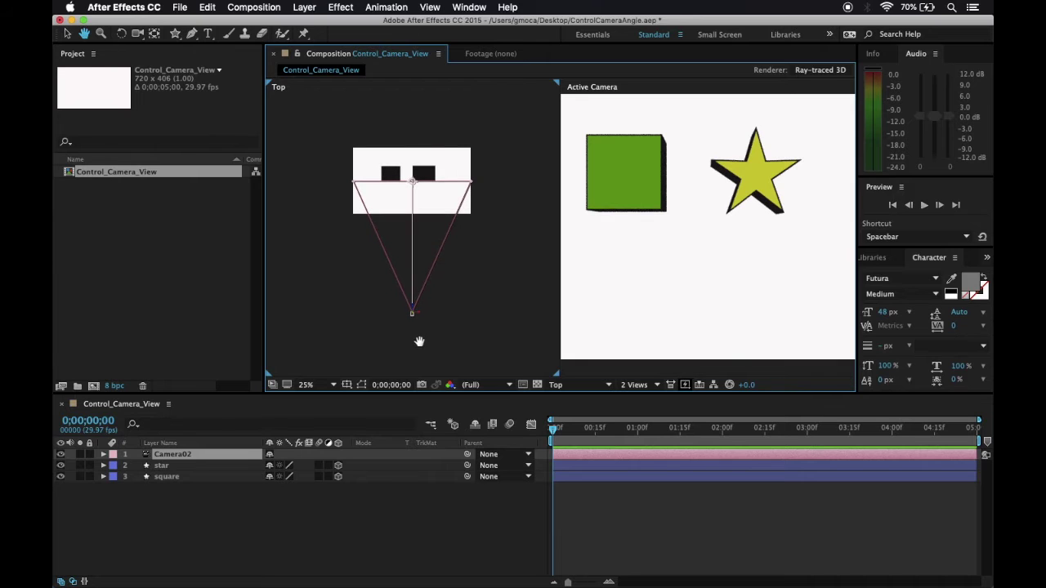
{"action": "scroll", "coordinate": [413, 335], "scroll_direction": "up", "scroll_amount": 2}
{"action": "scroll", "coordinate": [415, 332], "scroll_direction": "down", "scroll_amount": 2}
{"action": "scroll", "coordinate": [415, 332], "scroll_direction": "up", "scroll_amount": 4}
{"action": "mouse_move", "coordinate": [415, 333]}
{"action": "left_mouse_down"}
{"action": "mouse_move", "coordinate": [448, 254]}
{"action": "mouse_move", "coordinate": [422, 143]}
{"action": "left_mouse_up"}
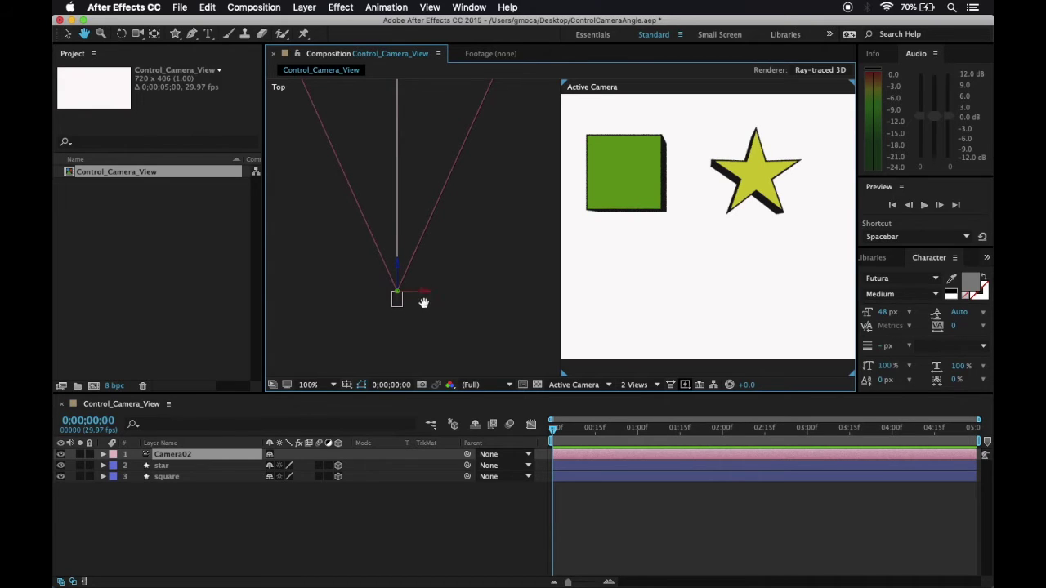
{"action": "left_click", "coordinate": [68, 36]}
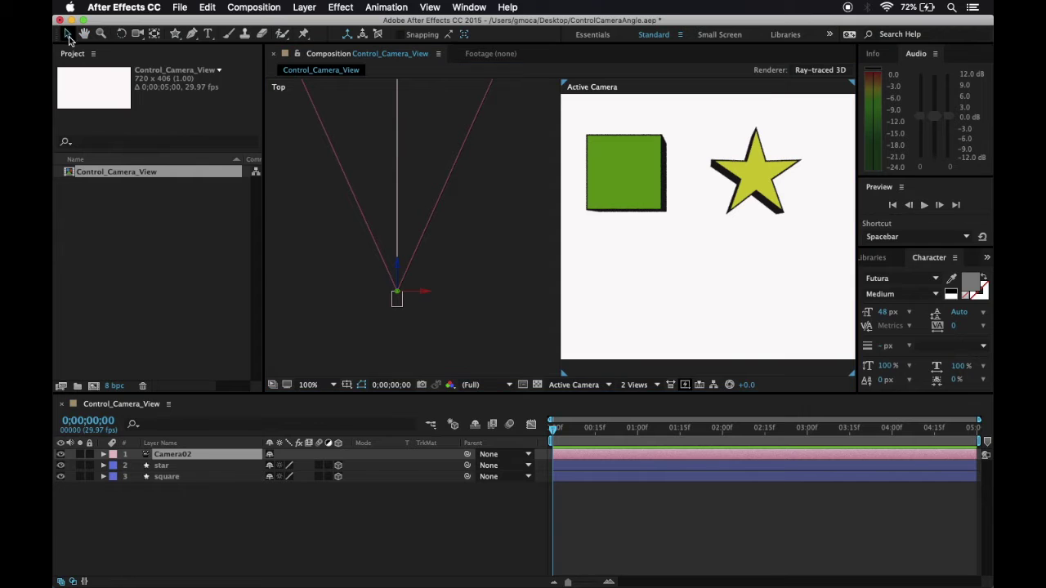
{"action": "left_click_drag", "start_coordinate": [396, 296], "coordinate": [408, 245]}
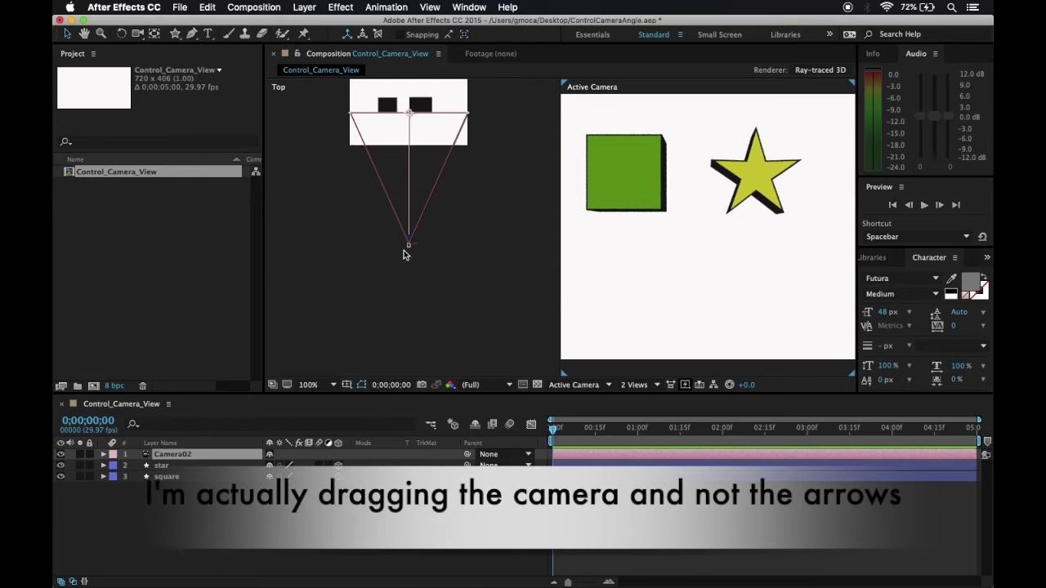
{"action": "left_click", "coordinate": [409, 249]}
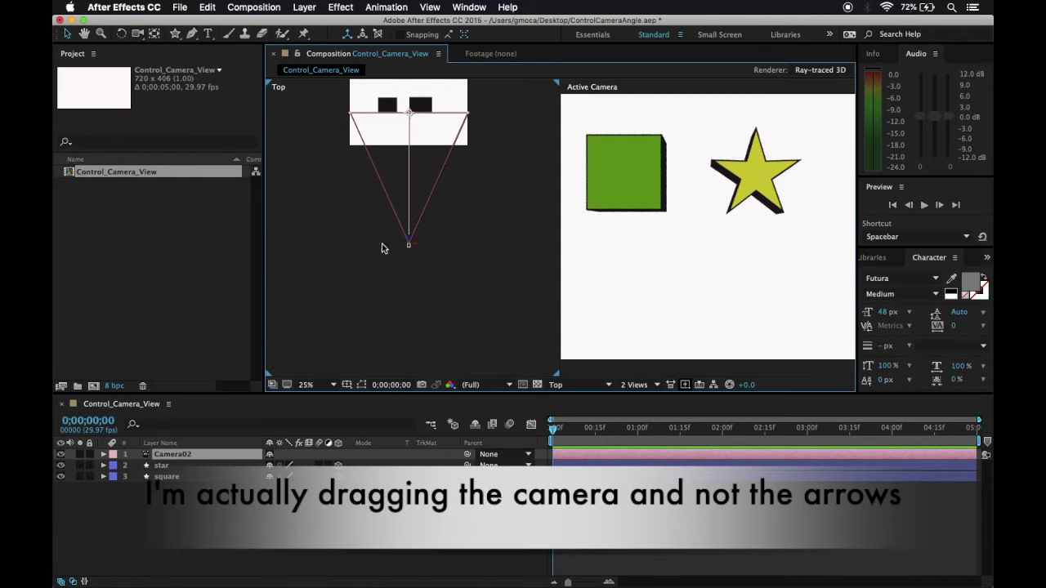
{"action": "mouse_move", "coordinate": [406, 248]}
{"action": "left_mouse_down"}
{"action": "mouse_move", "coordinate": [319, 226]}
{"action": "mouse_move", "coordinate": [446, 247]}
{"action": "mouse_move", "coordinate": [475, 237]}
{"action": "mouse_move", "coordinate": [408, 240]}
{"action": "left_mouse_up"}
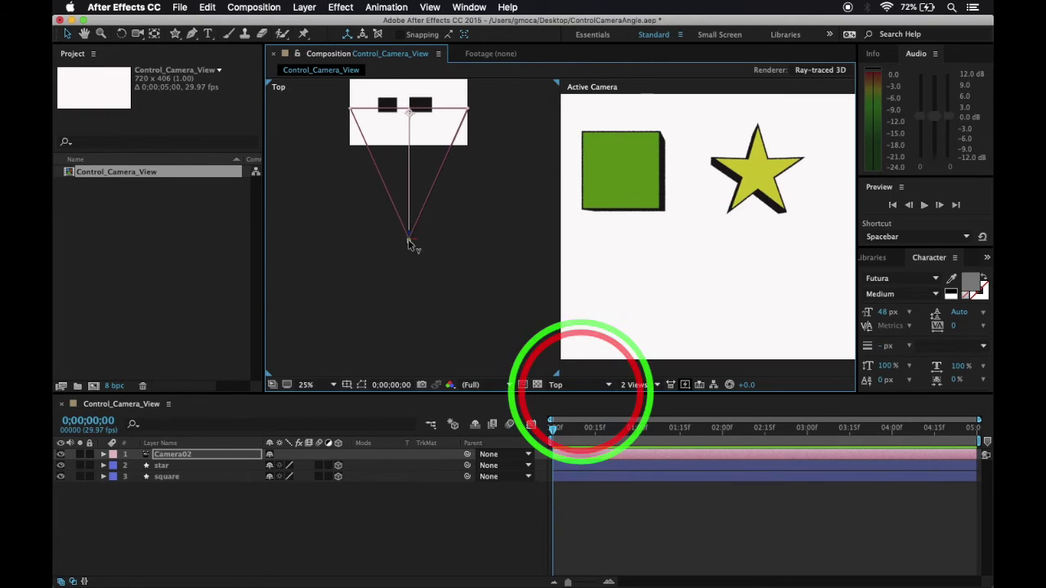
Switch the left view to Front and pan it to centre the composition
{"action": "left_click", "coordinate": [573, 386]}
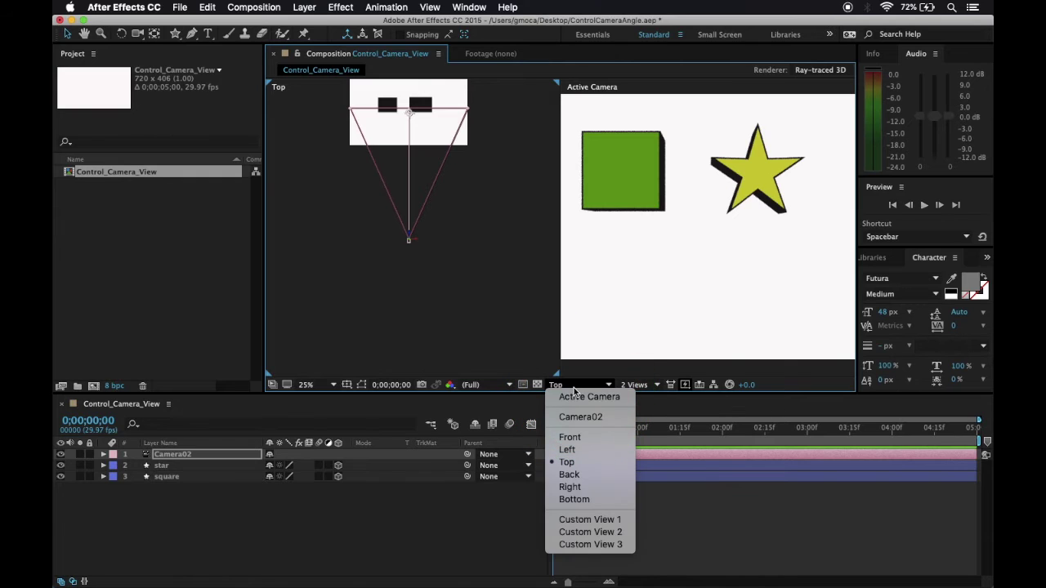
{"action": "left_click", "coordinate": [569, 437]}
{"action": "key", "text": "h"}
{"action": "left_click_drag", "start_coordinate": [419, 186], "coordinate": [427, 285]}
{"action": "scroll", "coordinate": [414, 219], "scroll_direction": "down", "scroll_amount": 1}
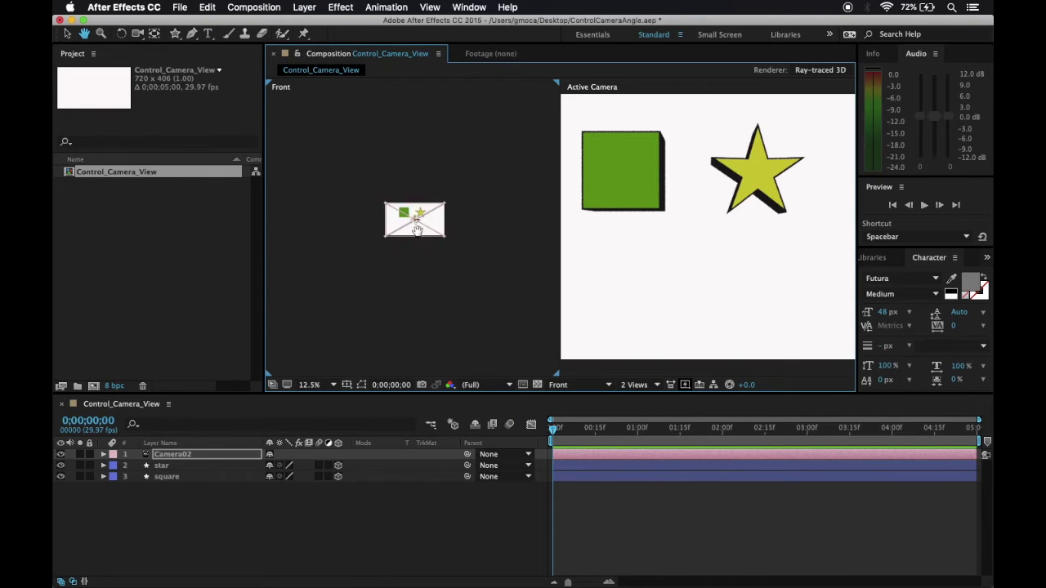
{"action": "scroll", "coordinate": [417, 233], "scroll_direction": "up", "scroll_amount": 5}
{"action": "scroll", "coordinate": [417, 232], "scroll_direction": "down", "scroll_amount": 2}
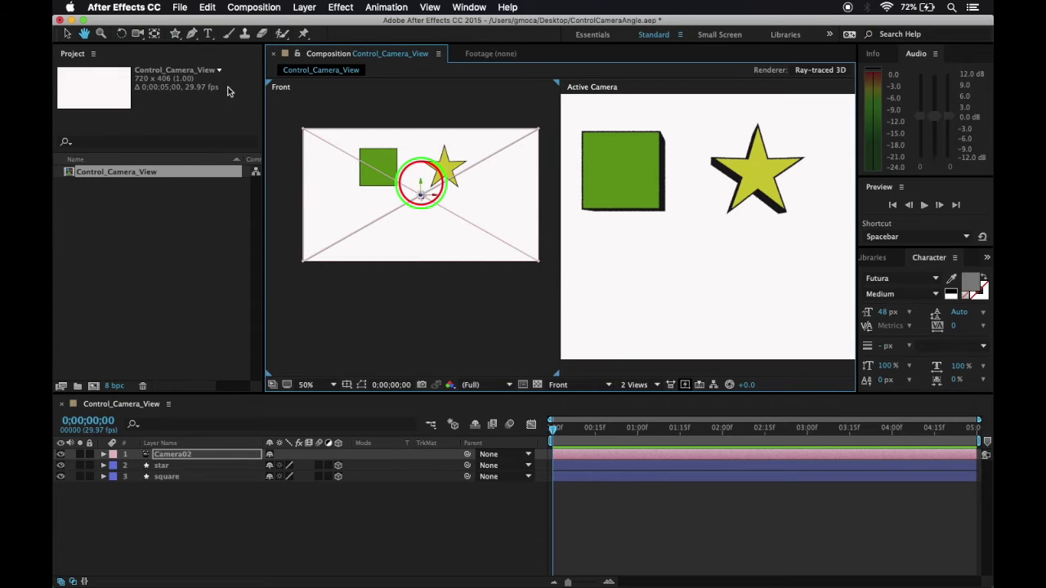
Drag Camera02 upward in the Front view, then return the left view to Top
{"action": "key", "text": "v"}
{"action": "left_click", "coordinate": [660, 190]}
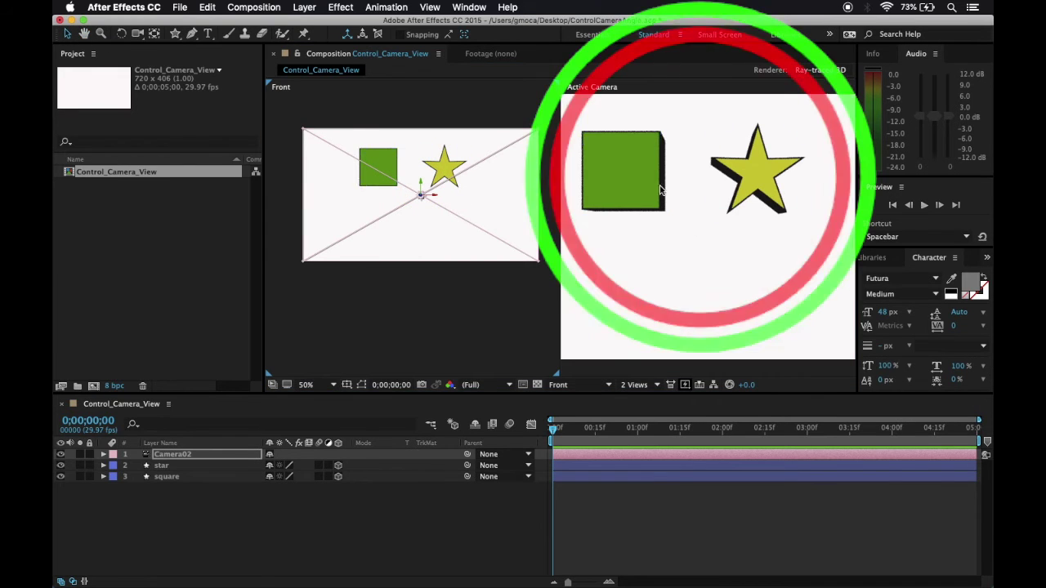
{"action": "left_click", "coordinate": [462, 178]}
{"action": "left_click_drag", "start_coordinate": [421, 186], "coordinate": [421, 169]}
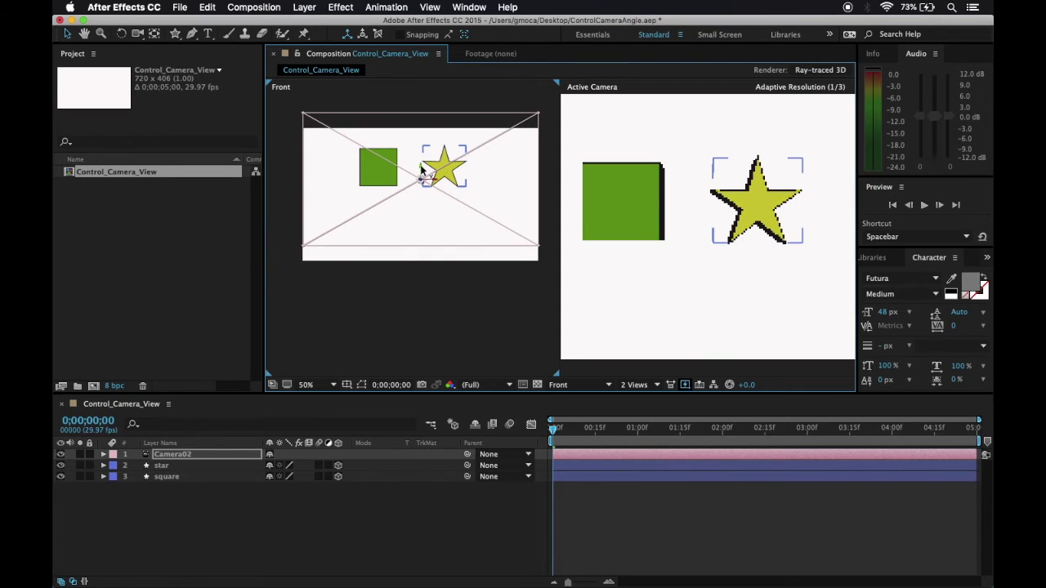
{"action": "left_click_drag", "start_coordinate": [421, 170], "coordinate": [421, 159]}
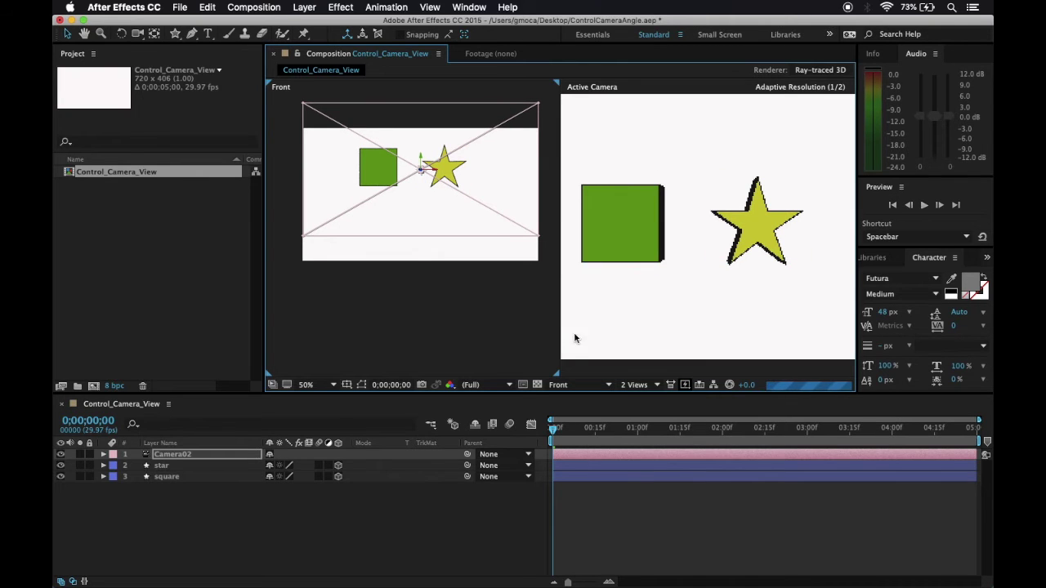
{"action": "left_click", "coordinate": [581, 385]}
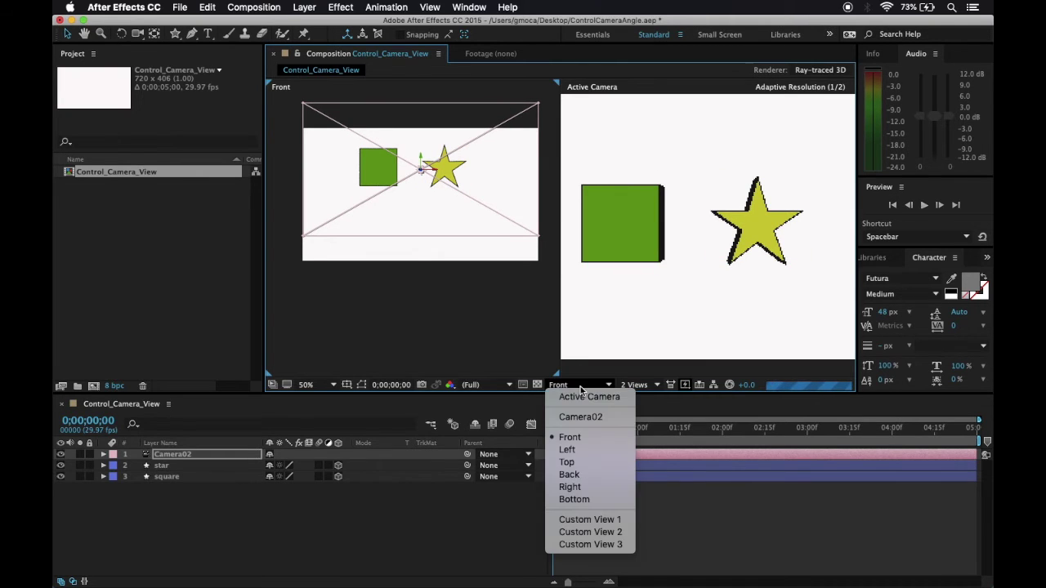
{"action": "left_click", "coordinate": [577, 463]}
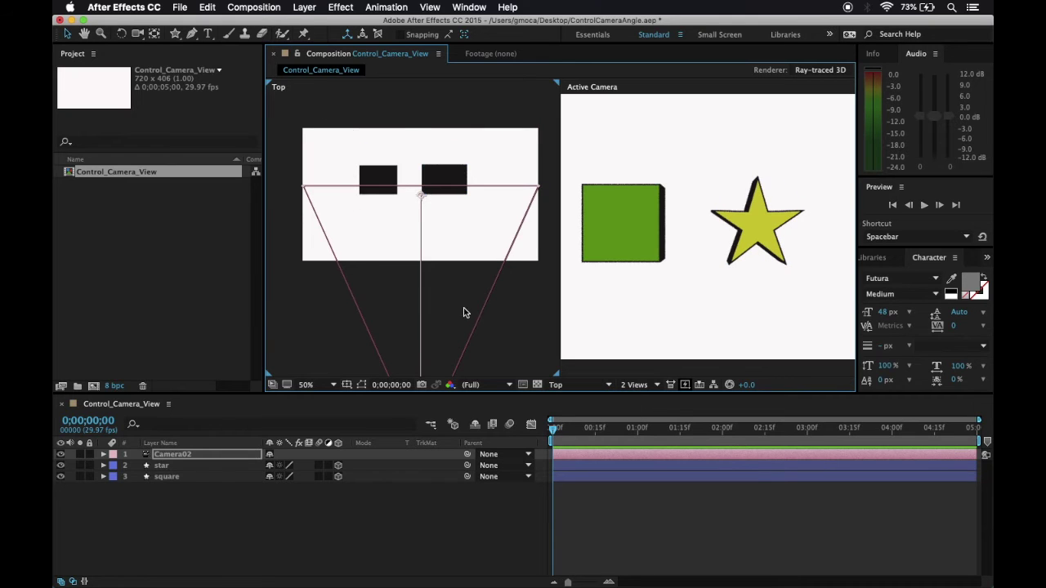
Drag Camera02's position left and up around the square and star in the Top view
{"action": "scroll", "coordinate": [463, 310], "scroll_direction": "up", "scroll_amount": 2}
{"action": "scroll", "coordinate": [462, 309], "scroll_direction": "down", "scroll_amount": 4}
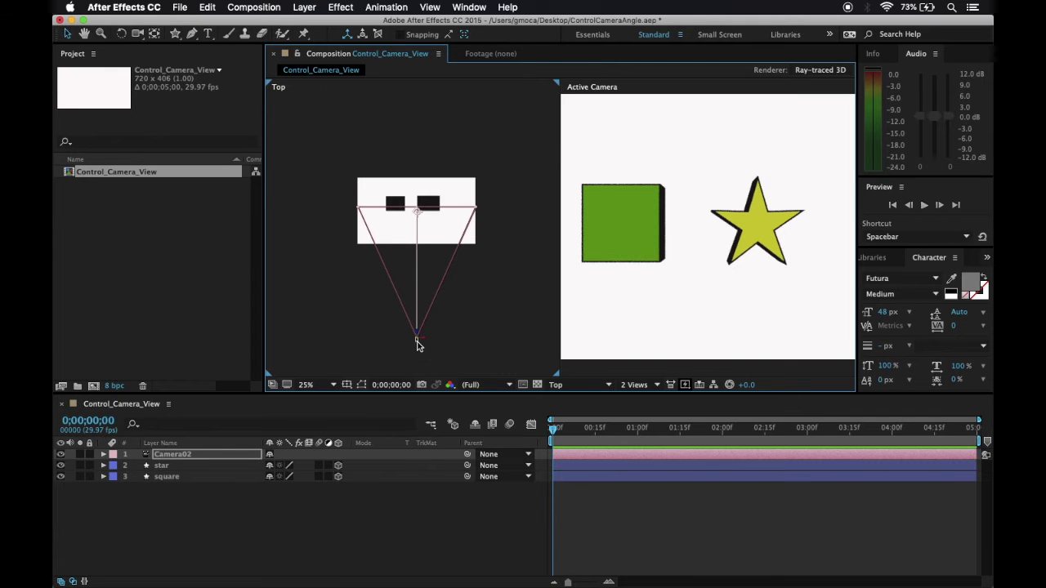
{"action": "left_click_drag", "start_coordinate": [416, 341], "coordinate": [317, 301]}
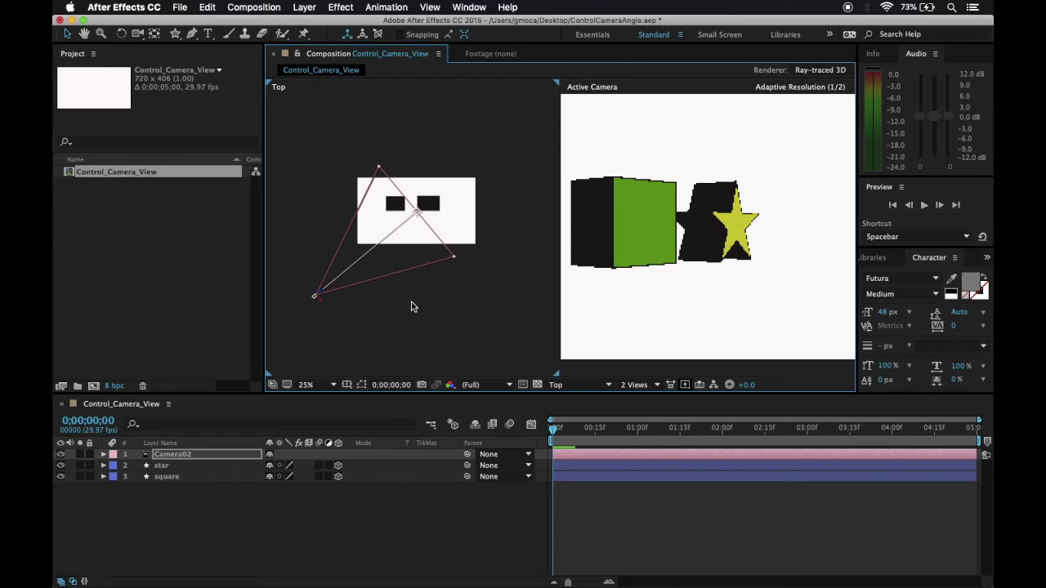
{"action": "left_click", "coordinate": [104, 456]}
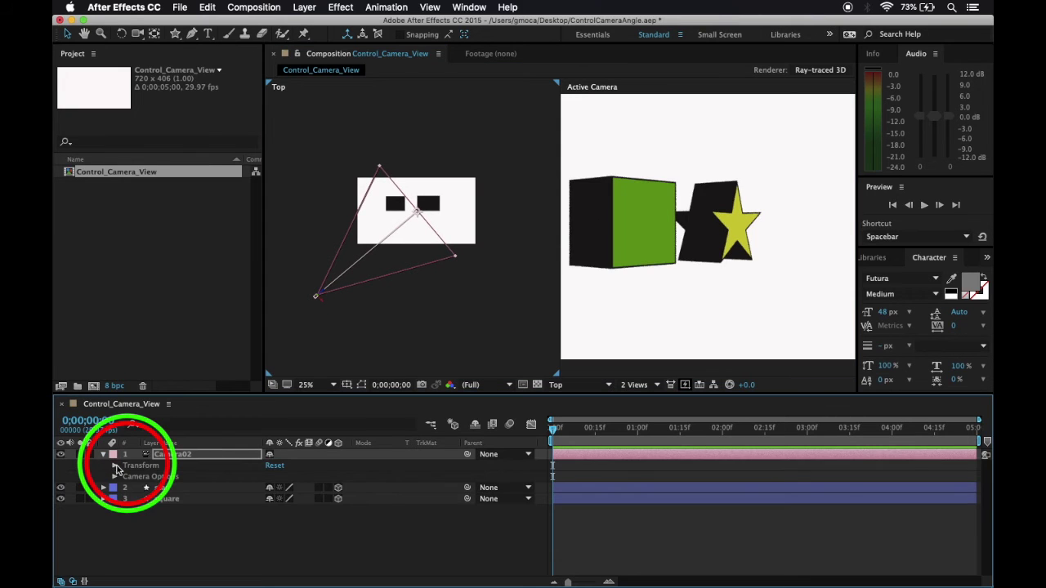
Keyframe Camera02's Position (-248, 125, -512) at 0 s and move the time to 0;00;04;29
{"action": "left_click", "coordinate": [114, 465]}
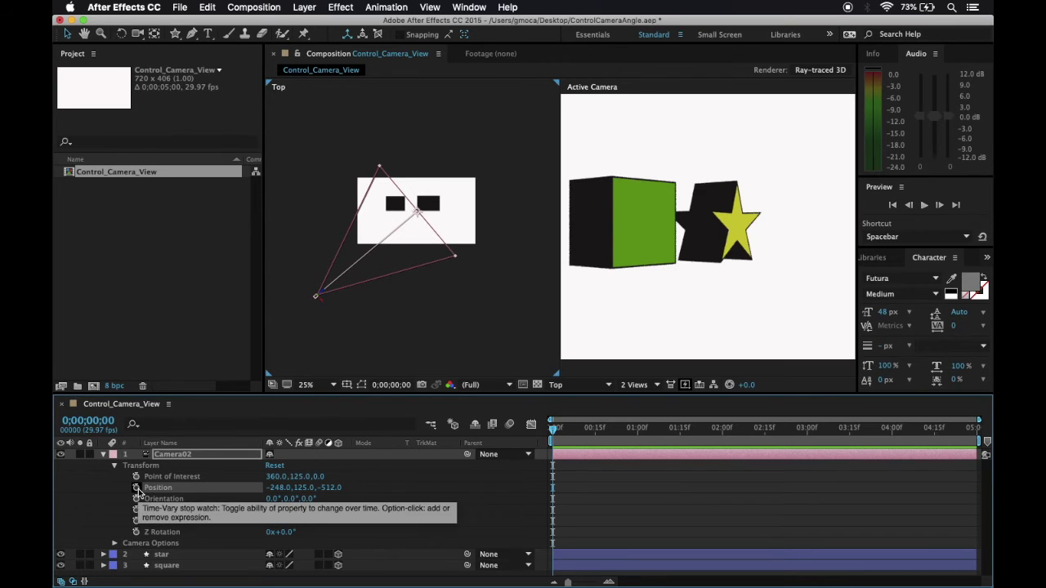
{"action": "left_click", "coordinate": [136, 488]}
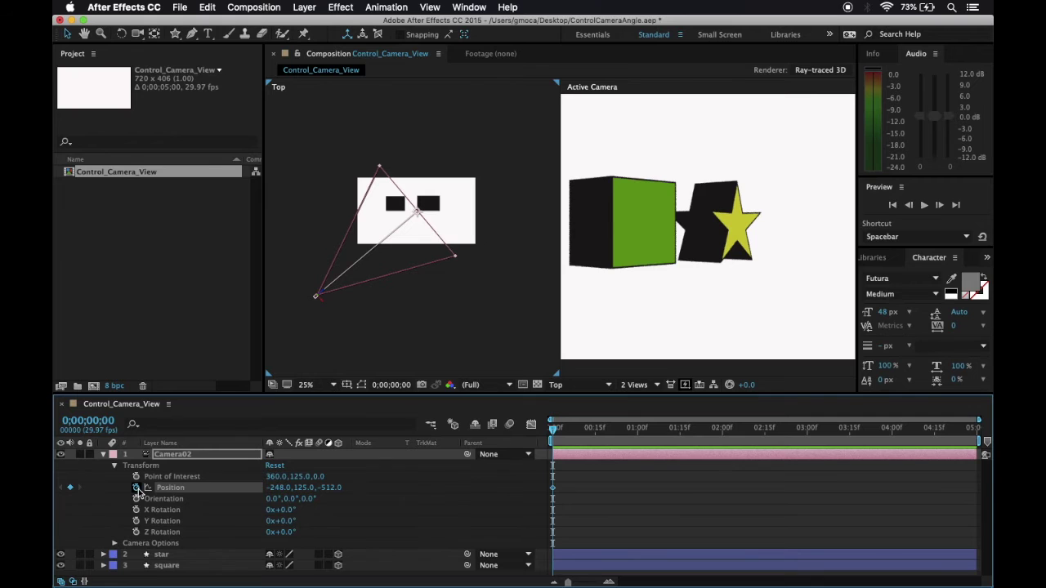
{"action": "left_click_drag", "start_coordinate": [555, 431], "coordinate": [975, 431]}
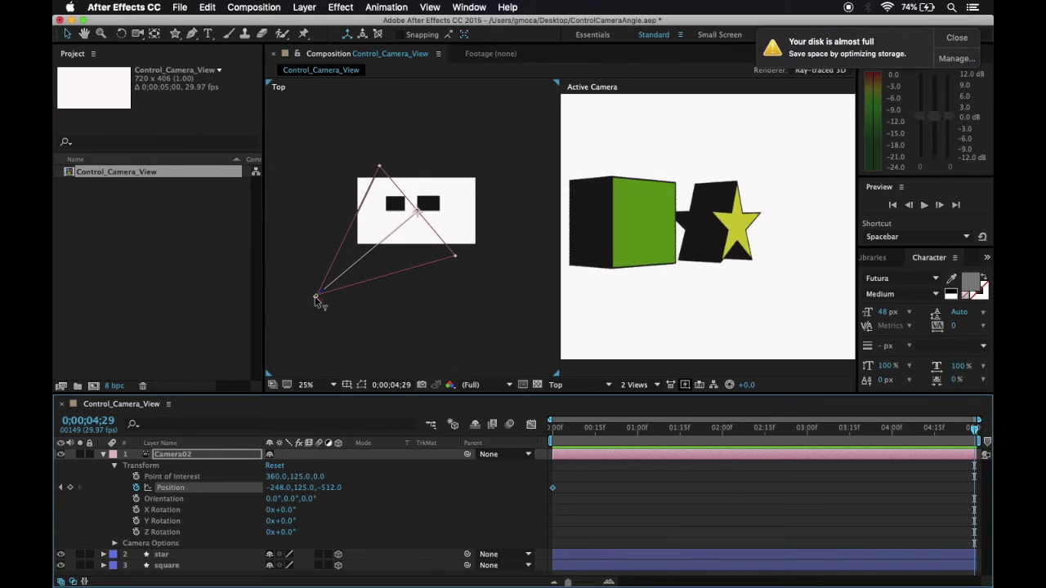
Set the camera height to 109 at the last frame and pan the Top view to the camera
{"action": "mouse_move", "coordinate": [317, 301]}
{"action": "left_mouse_down"}
{"action": "mouse_move", "coordinate": [357, 310]}
{"action": "mouse_move", "coordinate": [325, 304]}
{"action": "left_mouse_up"}
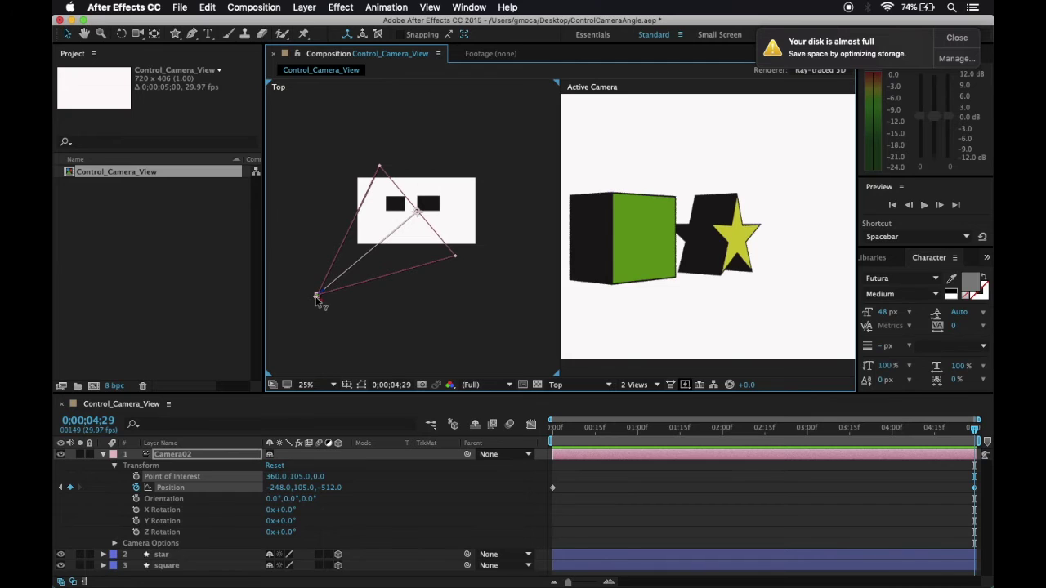
{"action": "left_click_drag", "start_coordinate": [319, 301], "coordinate": [319, 297]}
{"action": "left_click", "coordinate": [85, 33]}
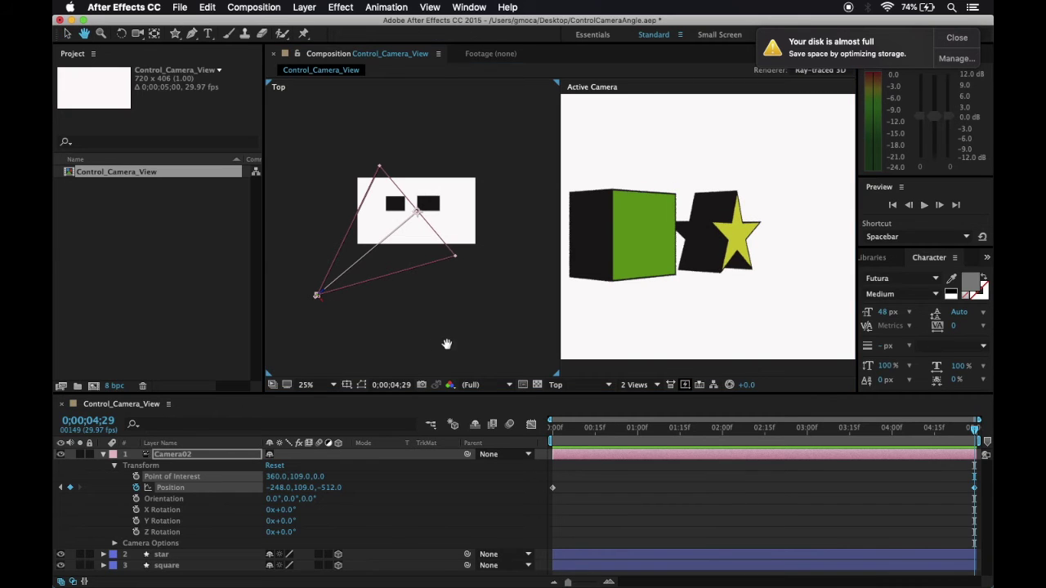
{"action": "left_click_drag", "start_coordinate": [400, 332], "coordinate": [421, 294]}
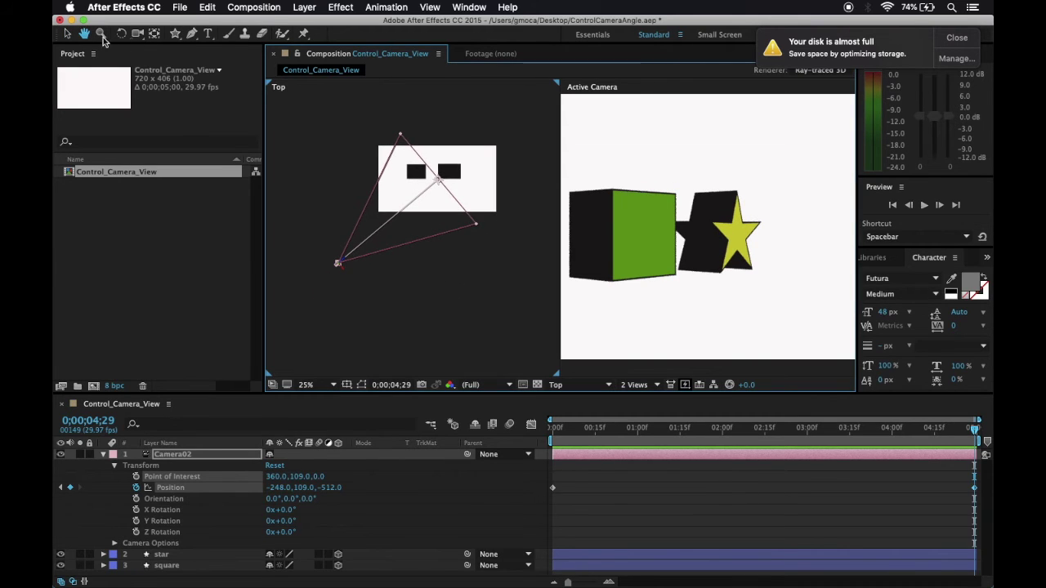
{"action": "left_click", "coordinate": [67, 33]}
{"action": "scroll", "coordinate": [319, 253], "scroll_direction": "down", "scroll_amount": 1}
{"action": "scroll", "coordinate": [335, 268], "scroll_direction": "up", "scroll_amount": 2}
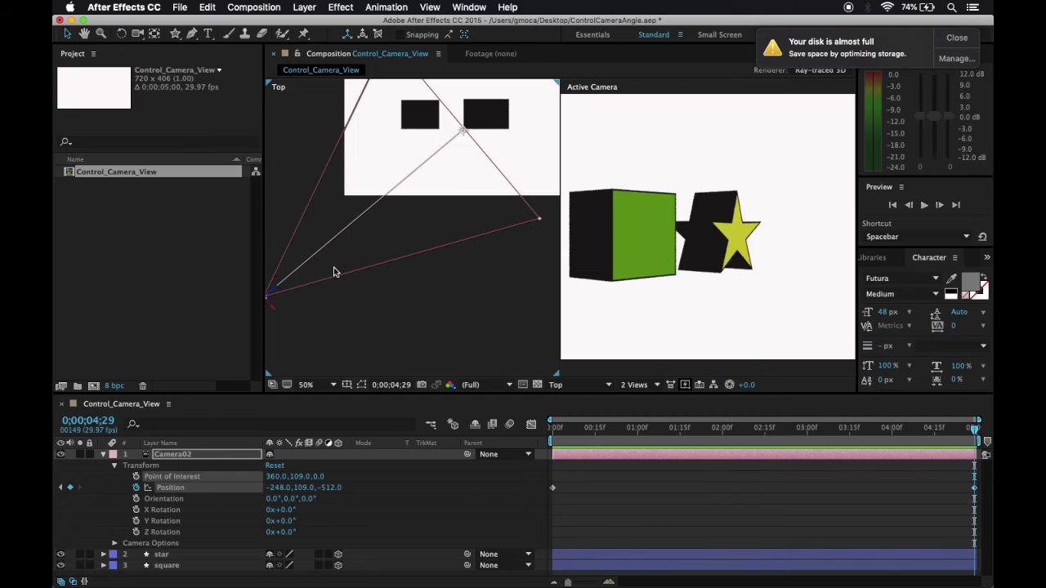
{"action": "left_click", "coordinate": [84, 34]}
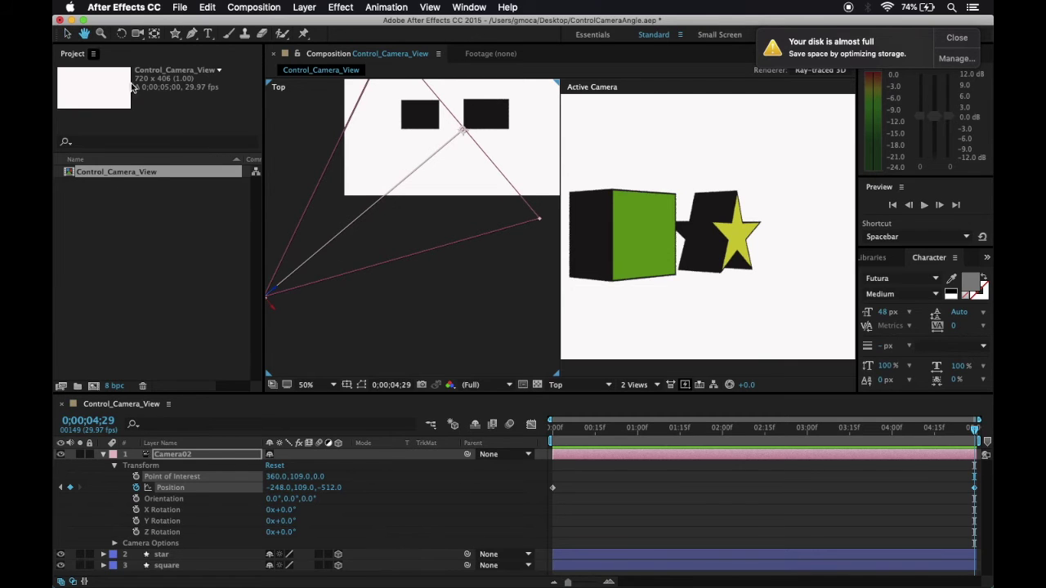
{"action": "left_click_drag", "start_coordinate": [355, 242], "coordinate": [389, 236]}
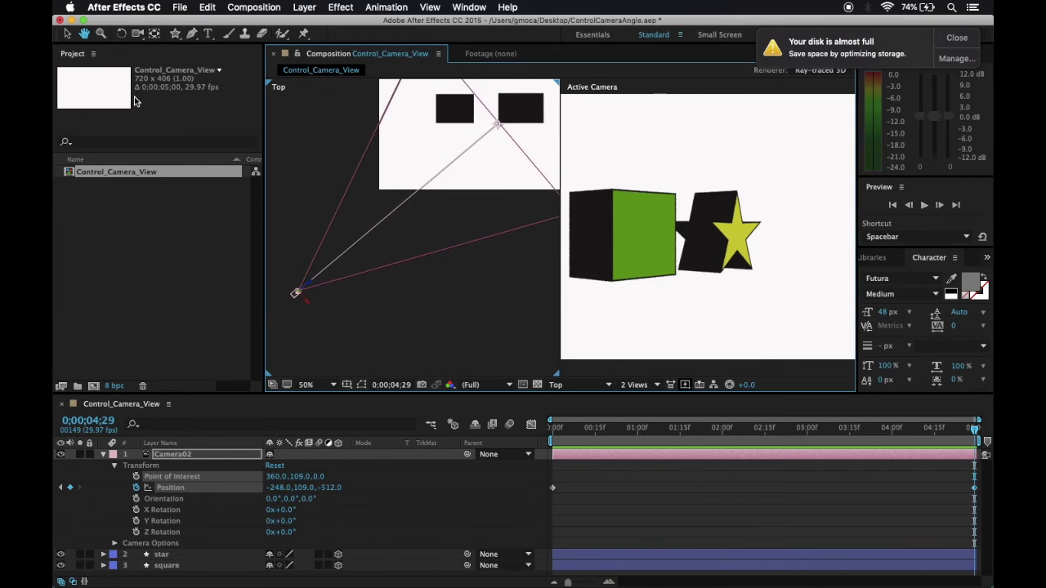
{"action": "left_click", "coordinate": [67, 33]}
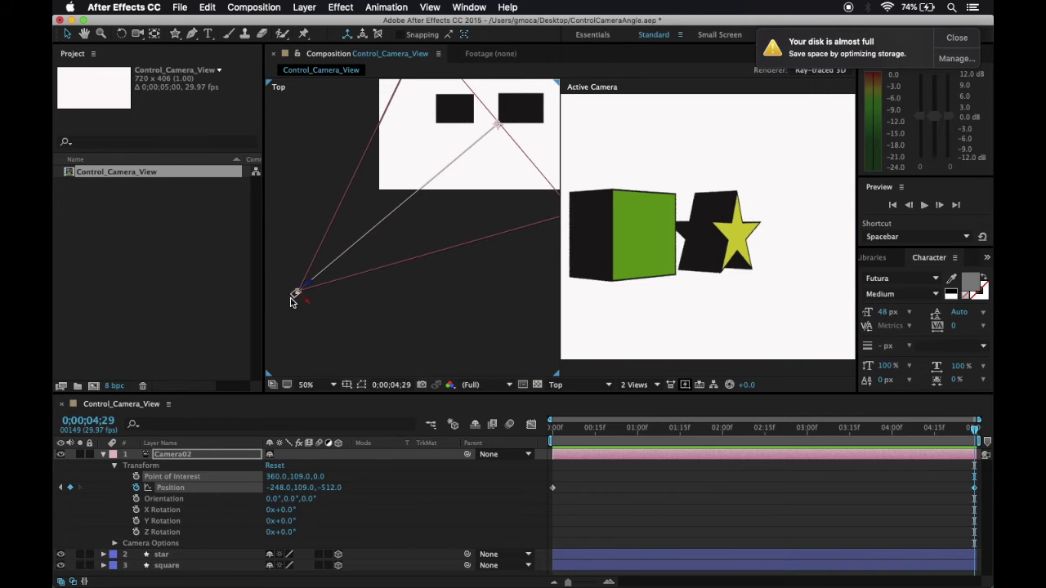
Move the camera to Position 868, 109, -536 and scrub back to preview the sweep
{"action": "left_click_drag", "start_coordinate": [297, 296], "coordinate": [458, 283]}
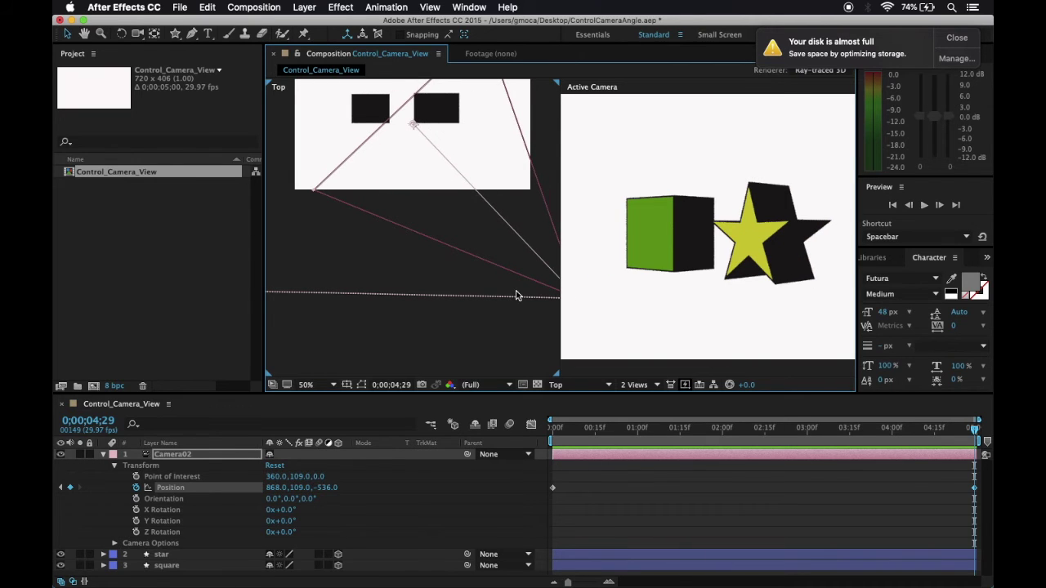
{"action": "left_click", "coordinate": [972, 488]}
{"action": "left_click_drag", "start_coordinate": [975, 433], "coordinate": [550, 477]}
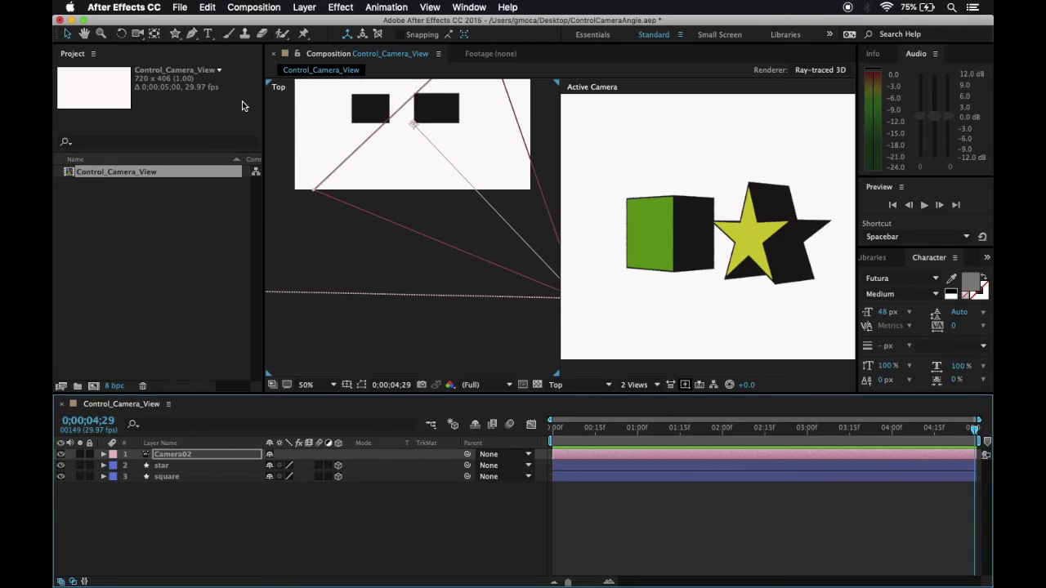
Return to the start of the comp and select all three layers in the timeline
{"action": "key", "text": "Home"}
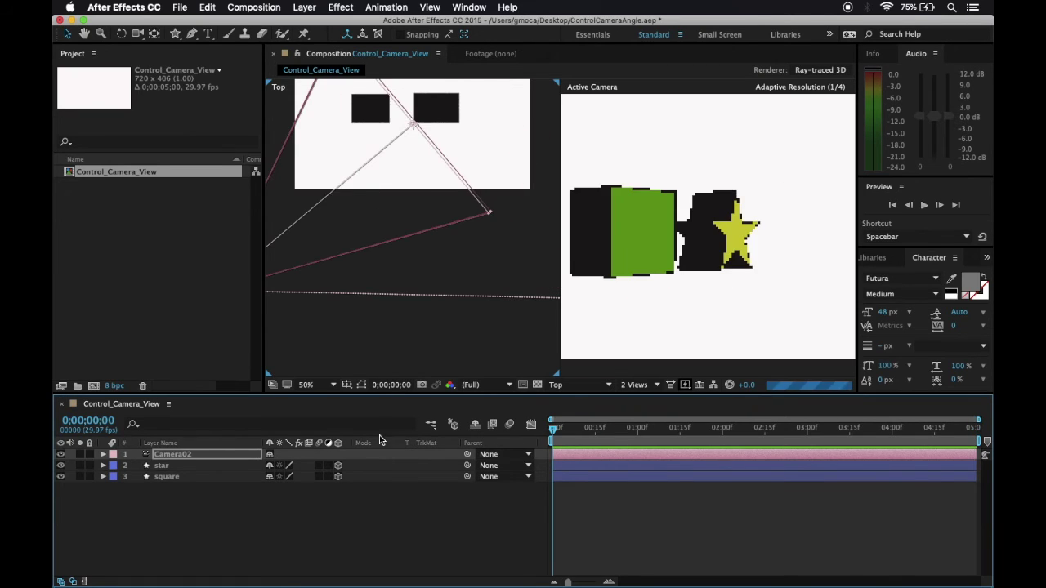
{"action": "left_click", "coordinate": [103, 455]}
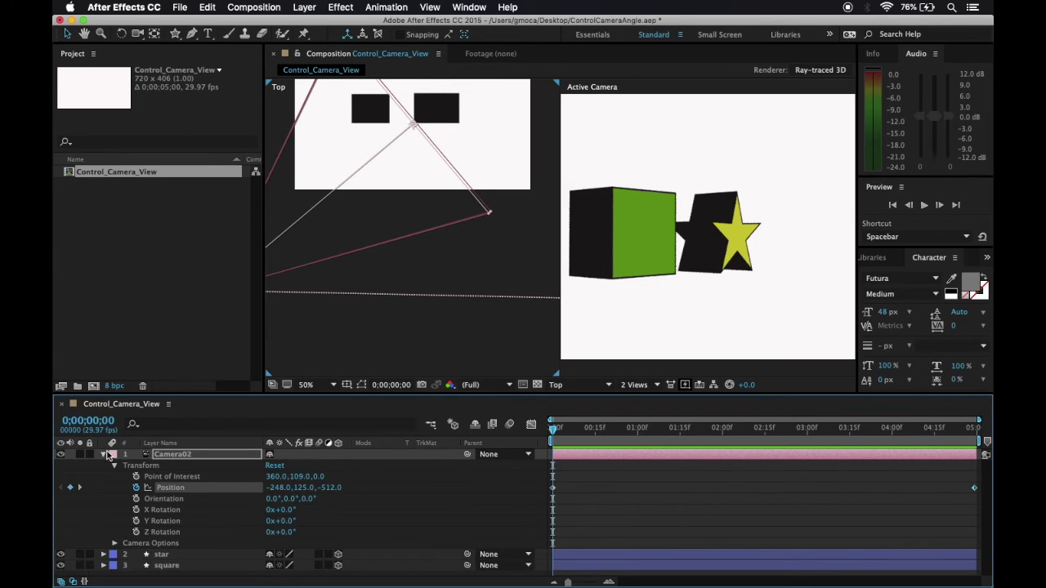
{"action": "left_click", "coordinate": [104, 455]}
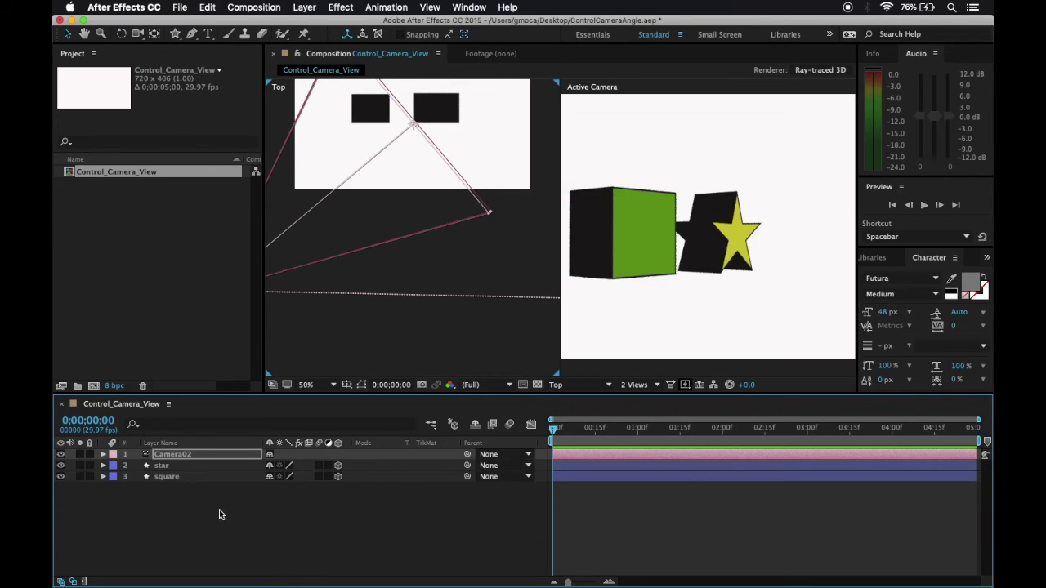
{"action": "left_click_drag", "start_coordinate": [219, 513], "coordinate": [192, 450]}
{"action": "left_click", "coordinate": [261, 7]}
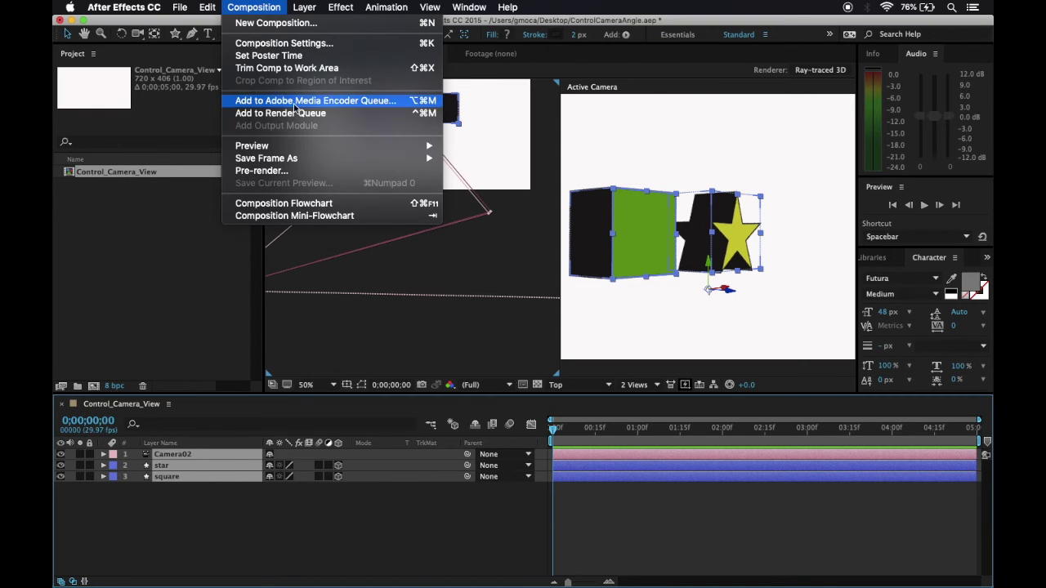
Add the comp to the Render Queue, keeping QuickTime as the output format
{"action": "key", "text": "Escape"}
{"action": "left_click", "coordinate": [163, 481]}
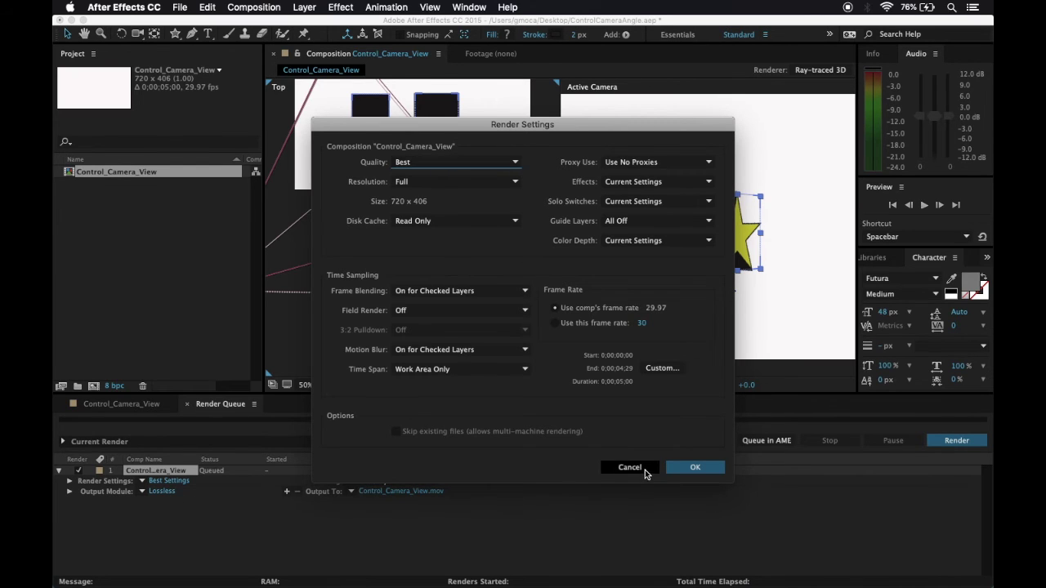
{"action": "left_click", "coordinate": [644, 467]}
{"action": "left_click", "coordinate": [161, 492]}
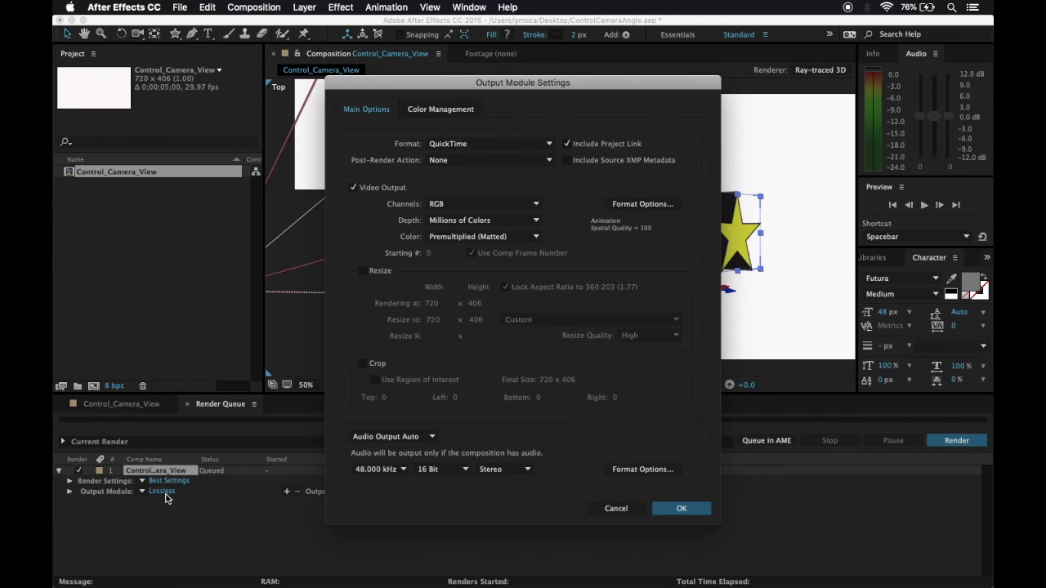
{"action": "left_click", "coordinate": [539, 150]}
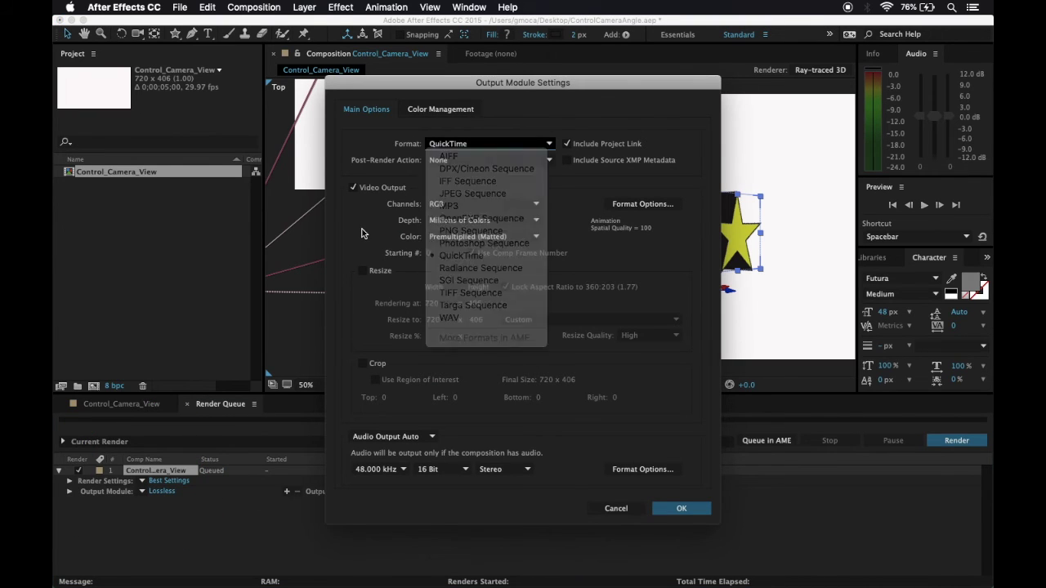
{"action": "left_click", "coordinate": [362, 234]}
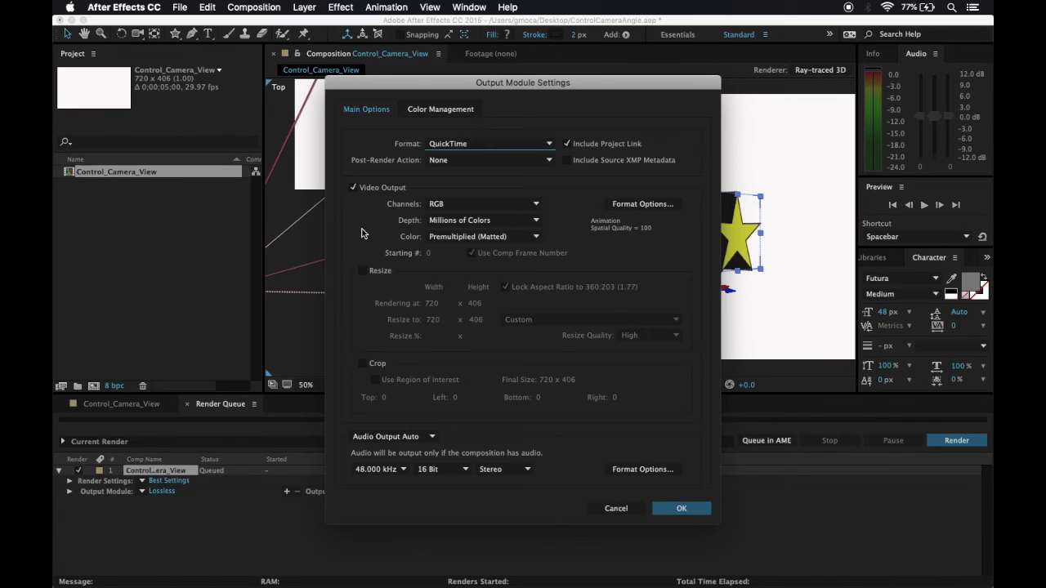
Set the QuickTime codec to H.264 at quality 50 and confirm the output module
{"action": "left_click", "coordinate": [625, 205]}
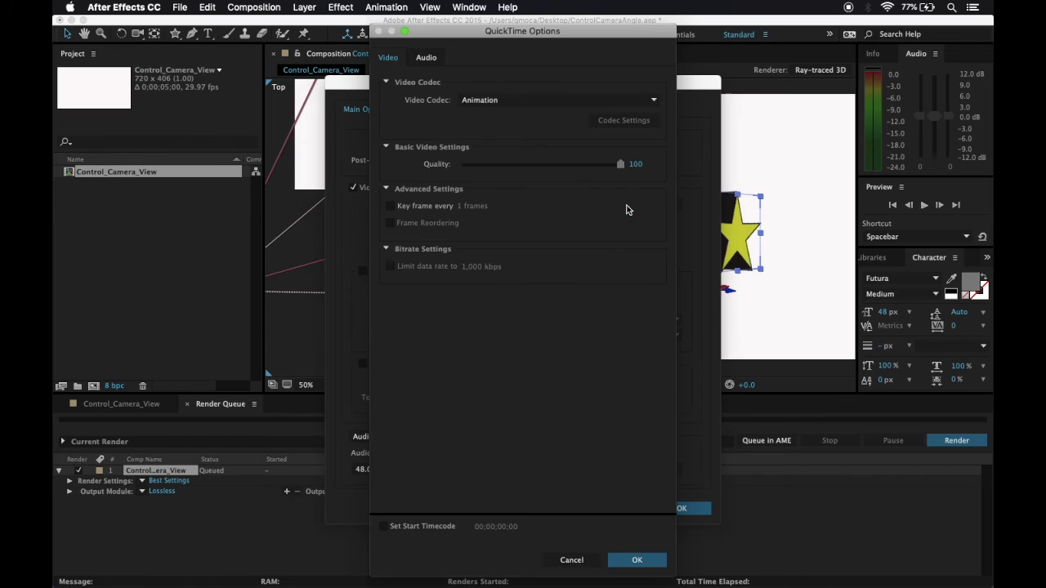
{"action": "left_click", "coordinate": [490, 100]}
{"action": "left_click", "coordinate": [493, 101]}
{"action": "left_click", "coordinate": [492, 103]}
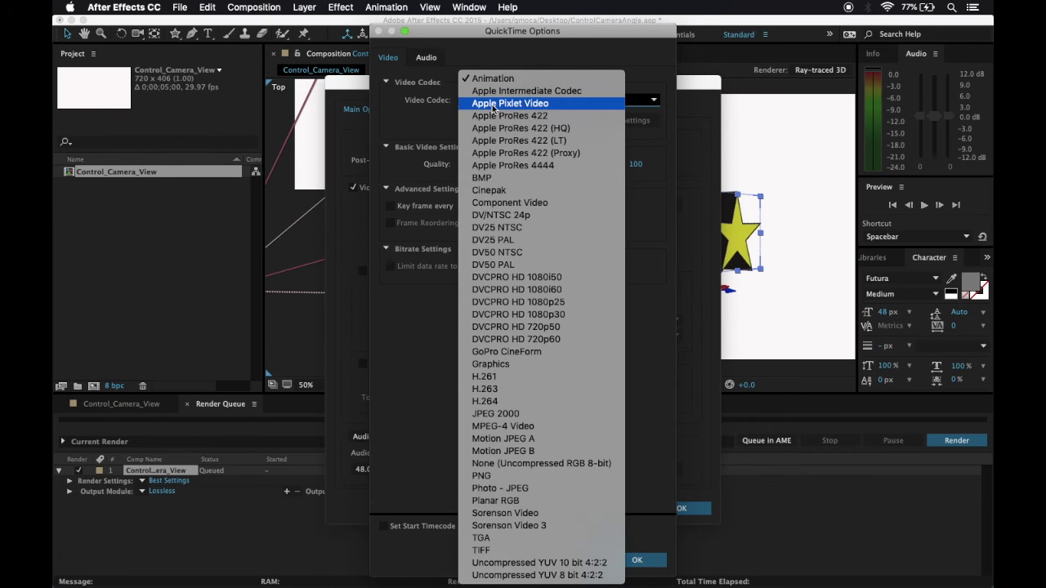
{"action": "left_click", "coordinate": [497, 401]}
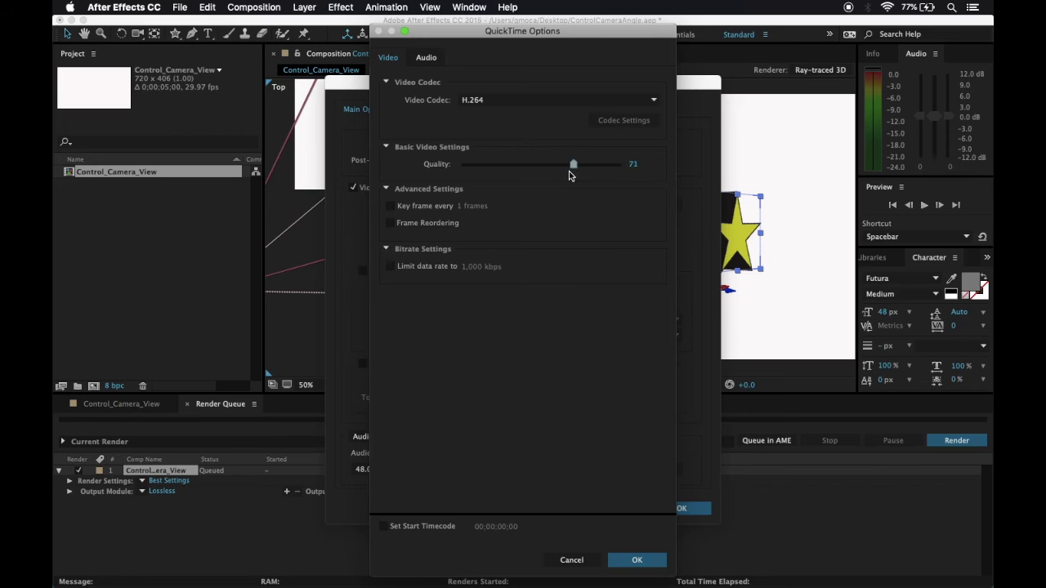
{"action": "left_click_drag", "start_coordinate": [539, 176], "coordinate": [537, 178]}
{"action": "left_click_drag", "start_coordinate": [538, 178], "coordinate": [540, 178]}
{"action": "left_click", "coordinate": [638, 561]}
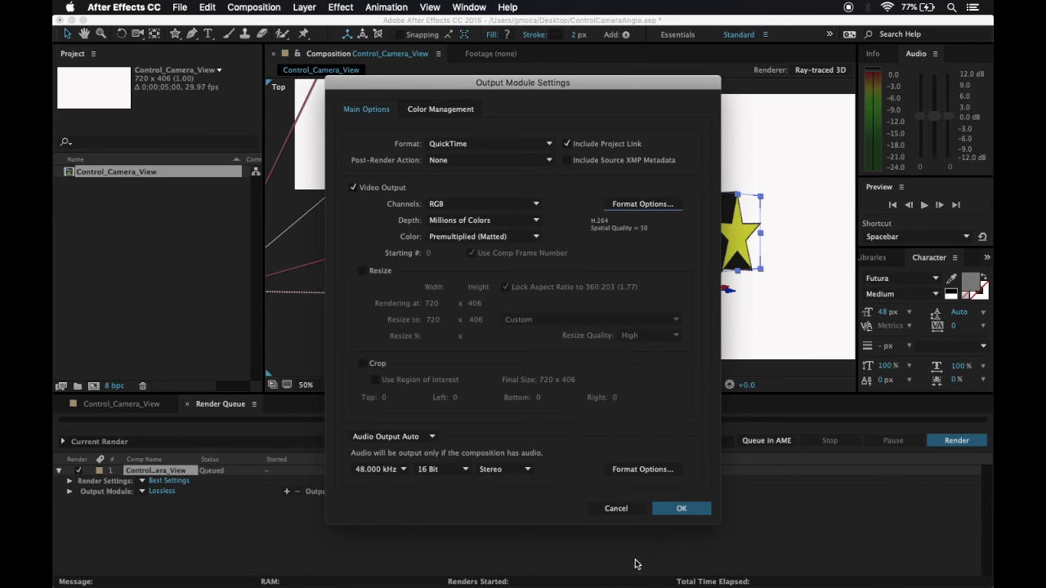
{"action": "left_click", "coordinate": [682, 510]}
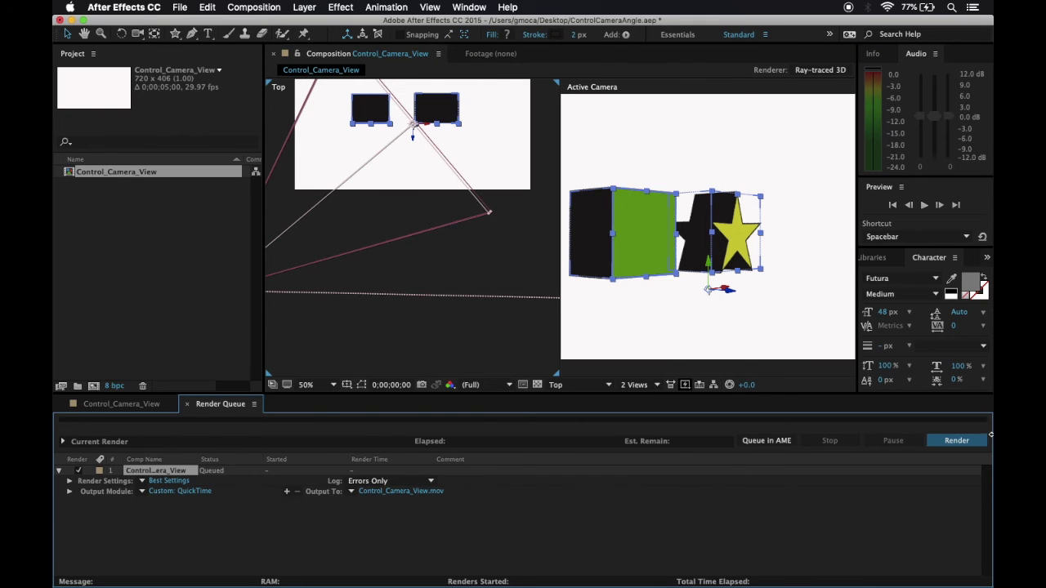
Render Control_Camera_View.mov, then drag the camera in the Top view for a head-on opening shot
{"action": "left_click", "coordinate": [957, 440]}
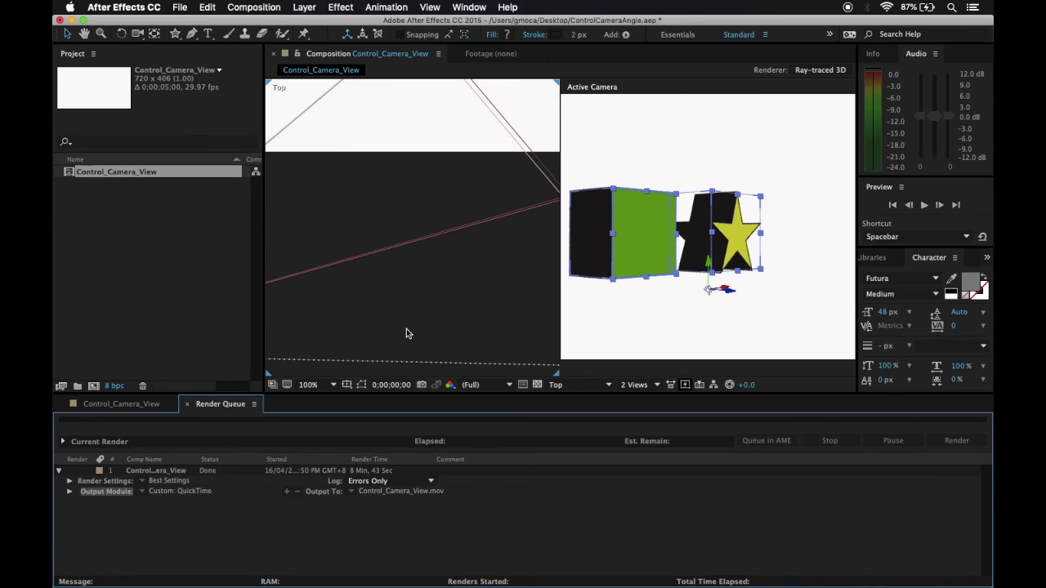
{"action": "scroll", "coordinate": [406, 331], "scroll_direction": "down", "scroll_amount": 2}
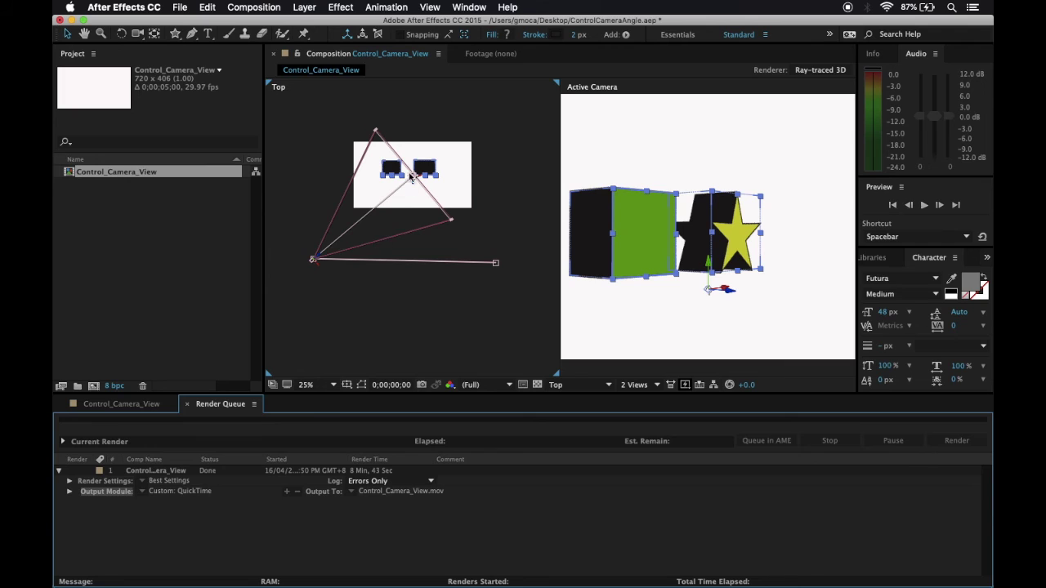
{"action": "left_click", "coordinate": [313, 261]}
{"action": "left_click_drag", "start_coordinate": [313, 262], "coordinate": [350, 284]}
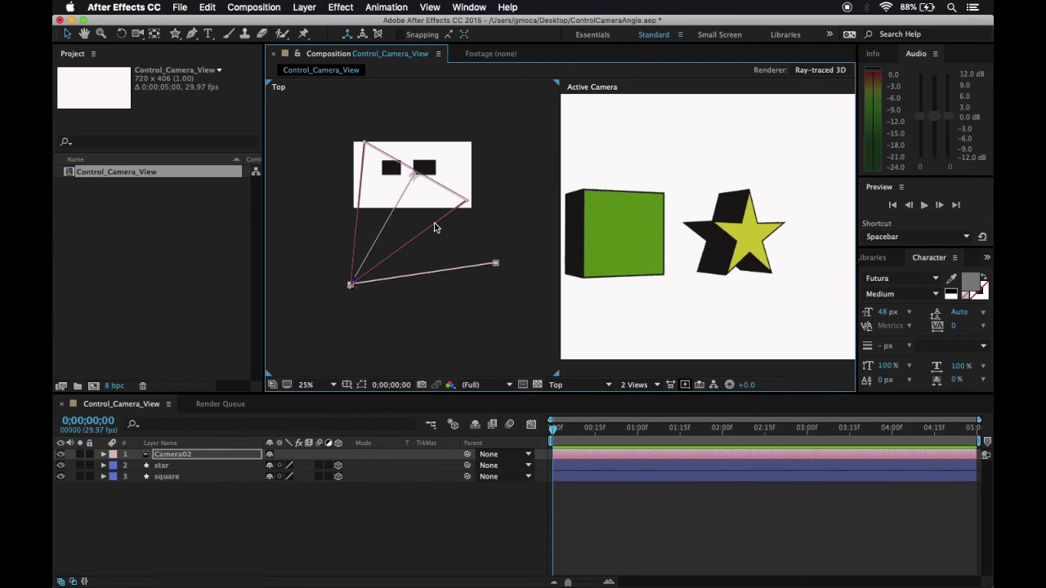
{"action": "left_click", "coordinate": [219, 405]}
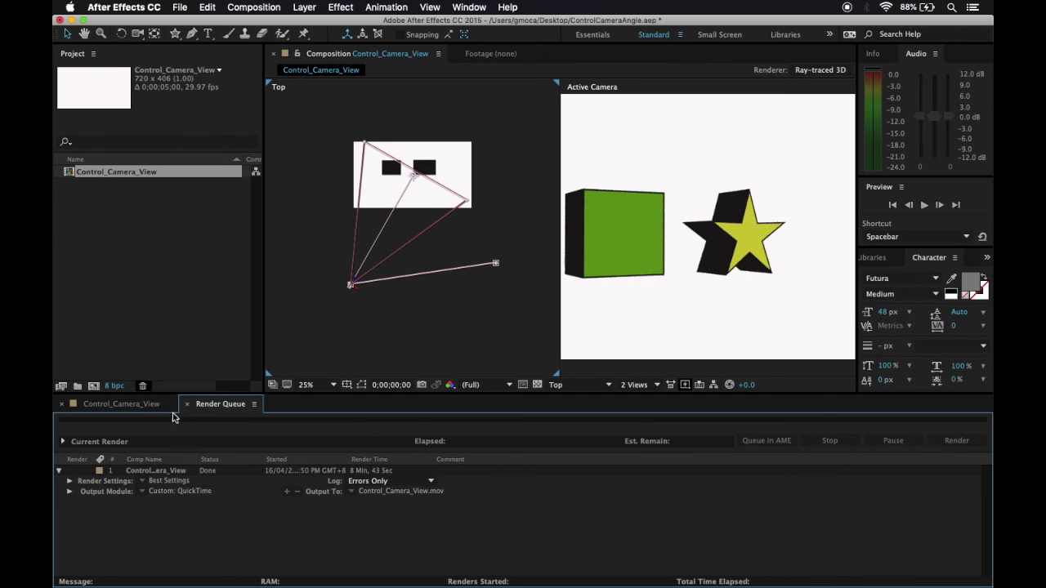
{"action": "left_click", "coordinate": [117, 405]}
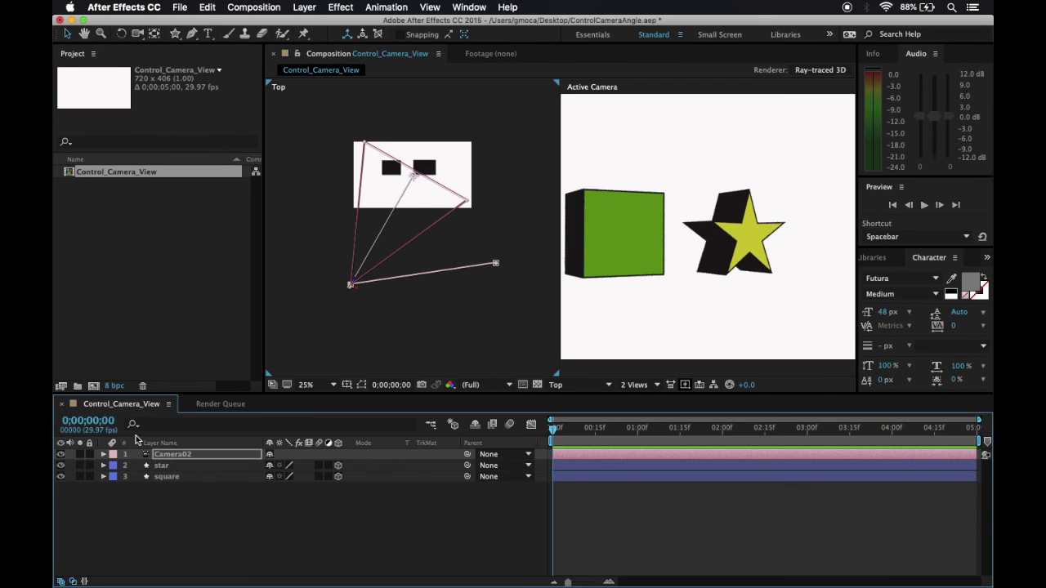
{"action": "left_click", "coordinate": [187, 454]}
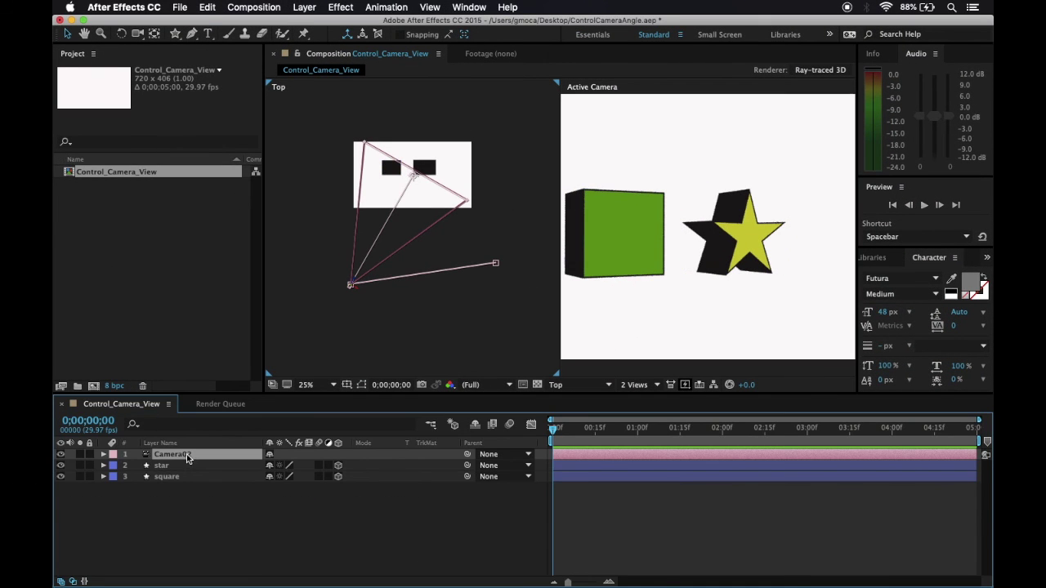
{"action": "left_click", "coordinate": [304, 6]}
Open Camera02's Camera Settings and ready the 40 mm Focal Length field for editing
{"action": "left_click", "coordinate": [311, 34]}
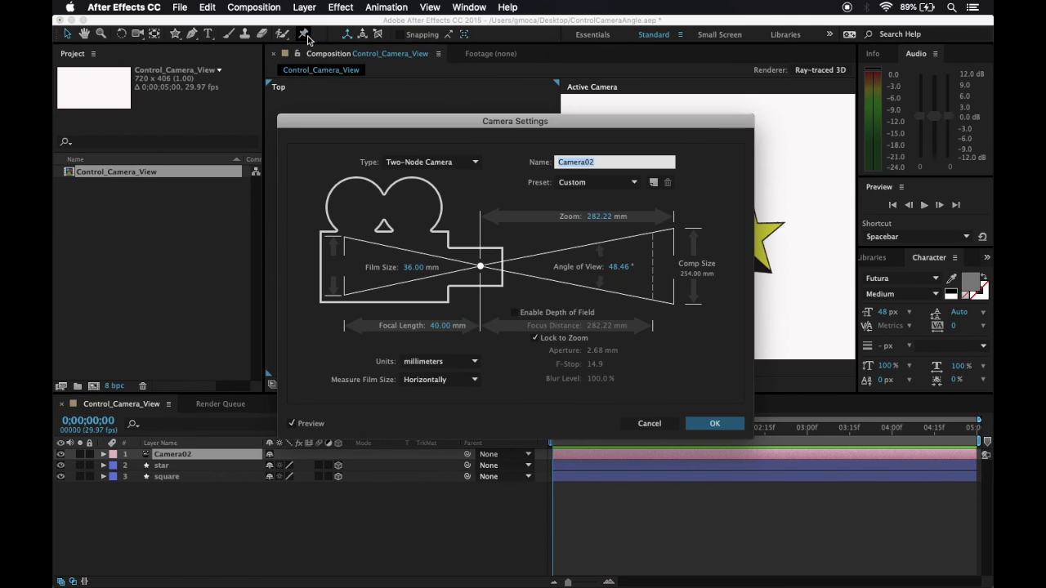
{"action": "left_click_drag", "start_coordinate": [438, 126], "coordinate": [402, 147]}
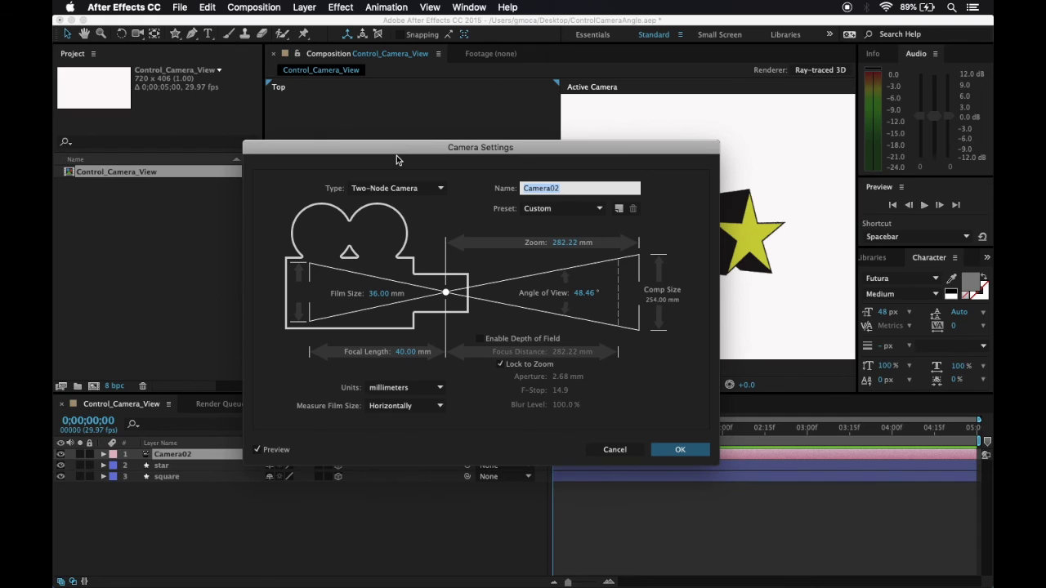
{"action": "left_click", "coordinate": [407, 351]}
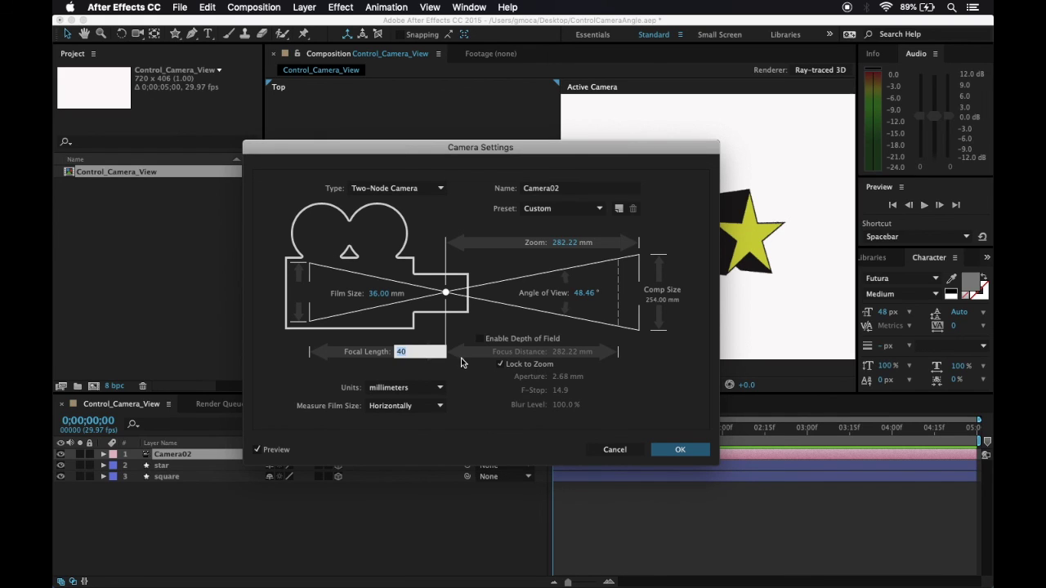